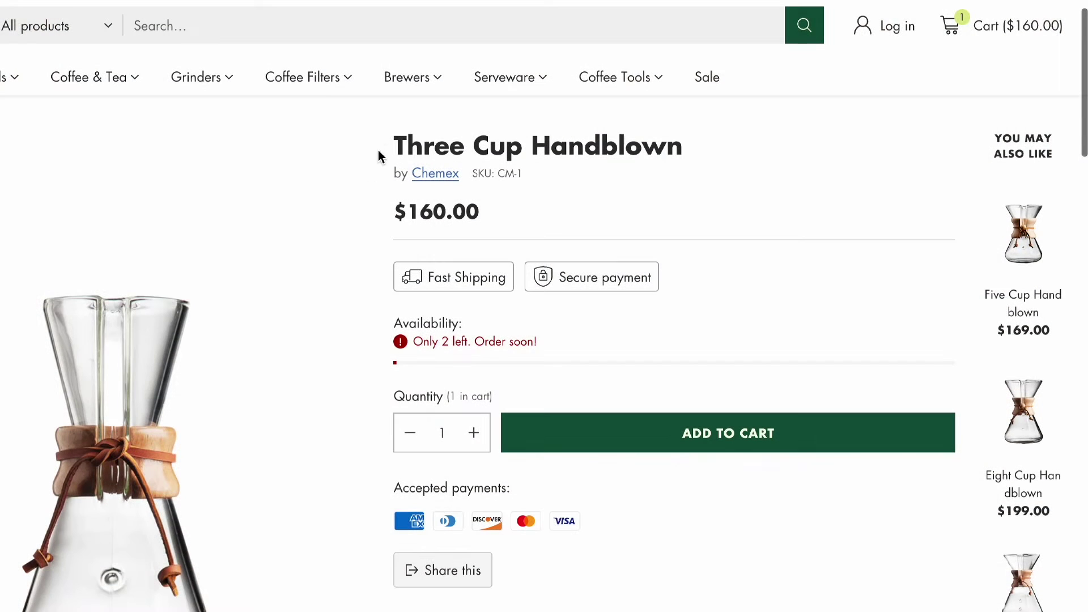
Step: Quick-view the recommended Thirteen Cup Handblown flask and add it to the cart
left_click_drag(379, 155, 737, 163)
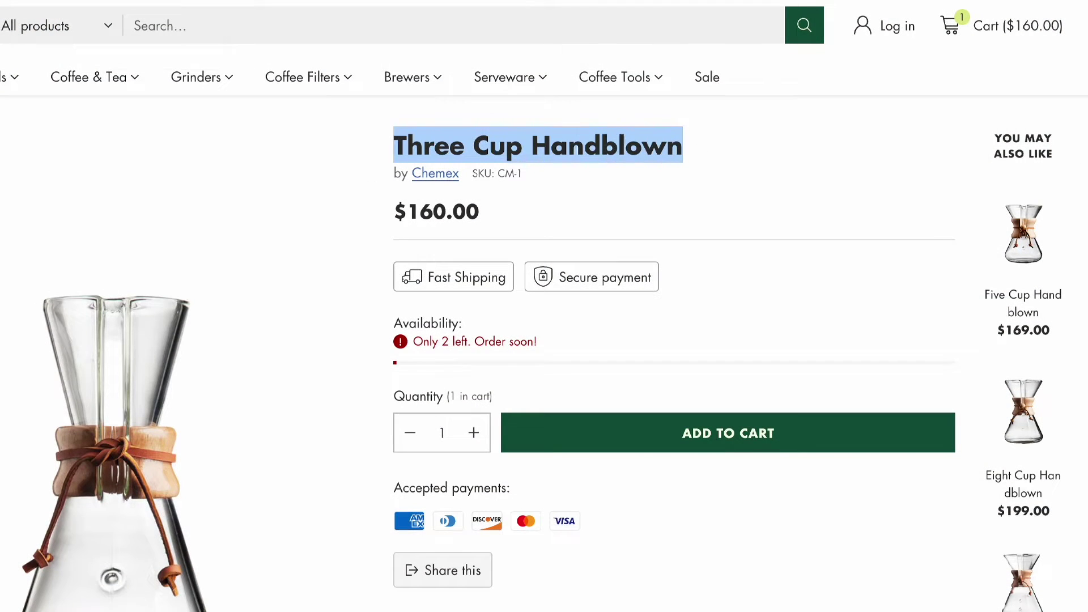
left_click_drag(996, 142, 1071, 158)
scroll(1039, 156, "down", 2)
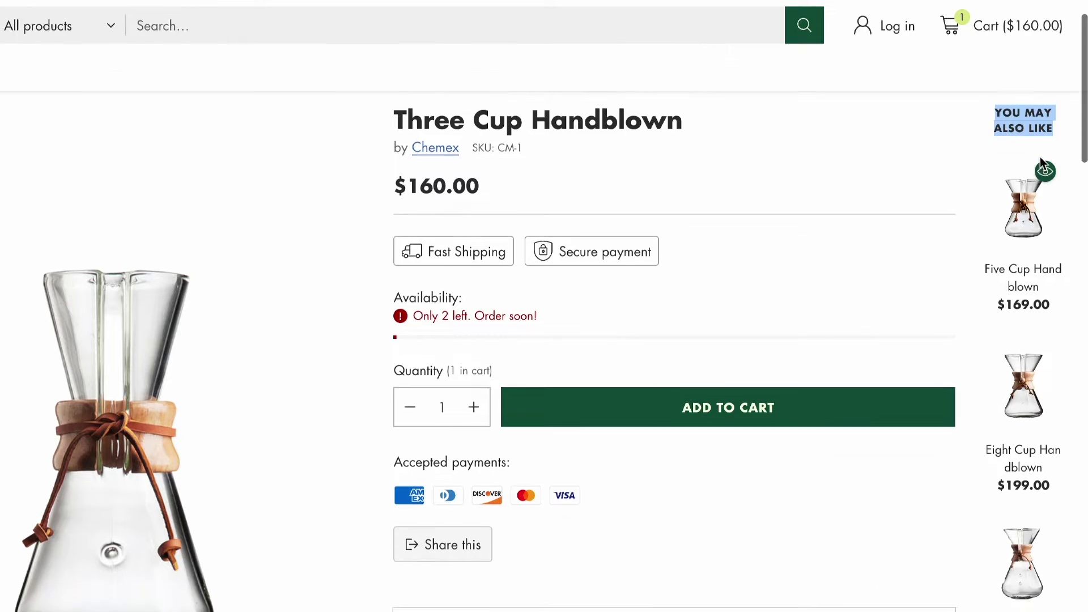
scroll(997, 301, "down", 3)
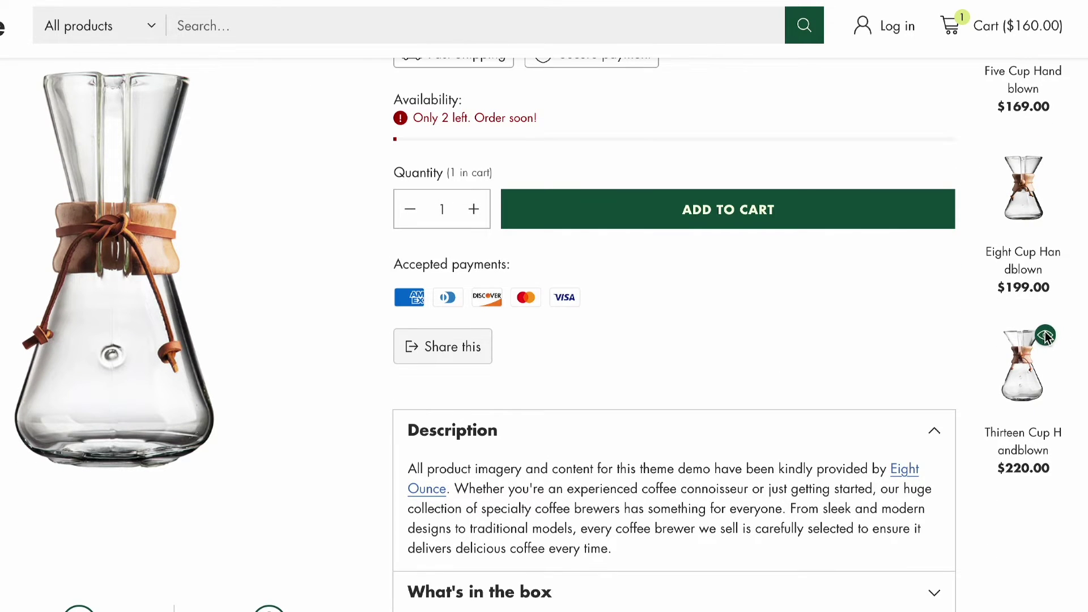
left_click(1044, 335)
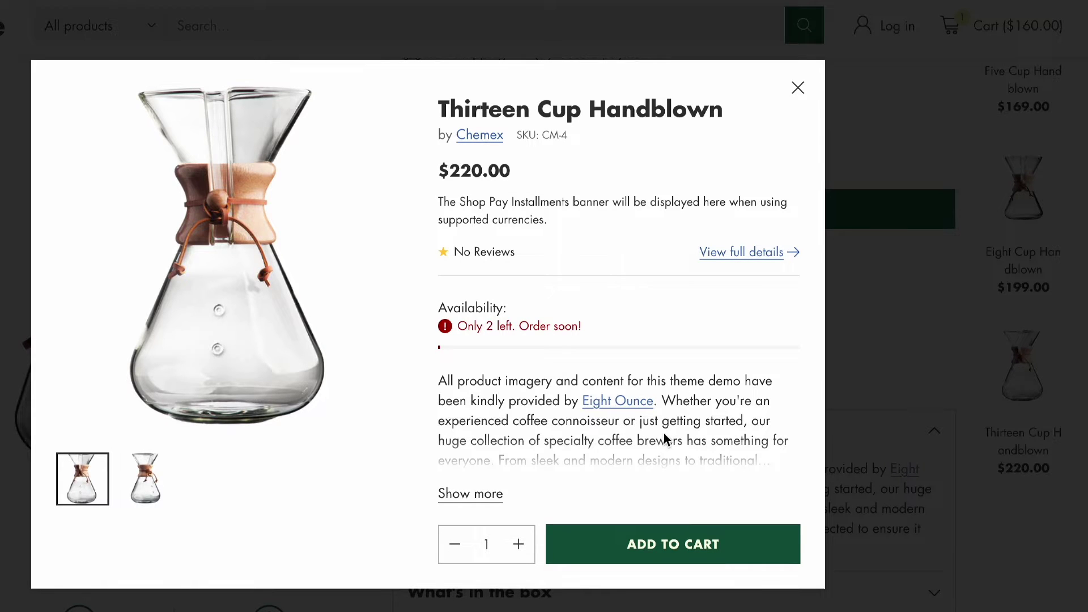
left_click(661, 546)
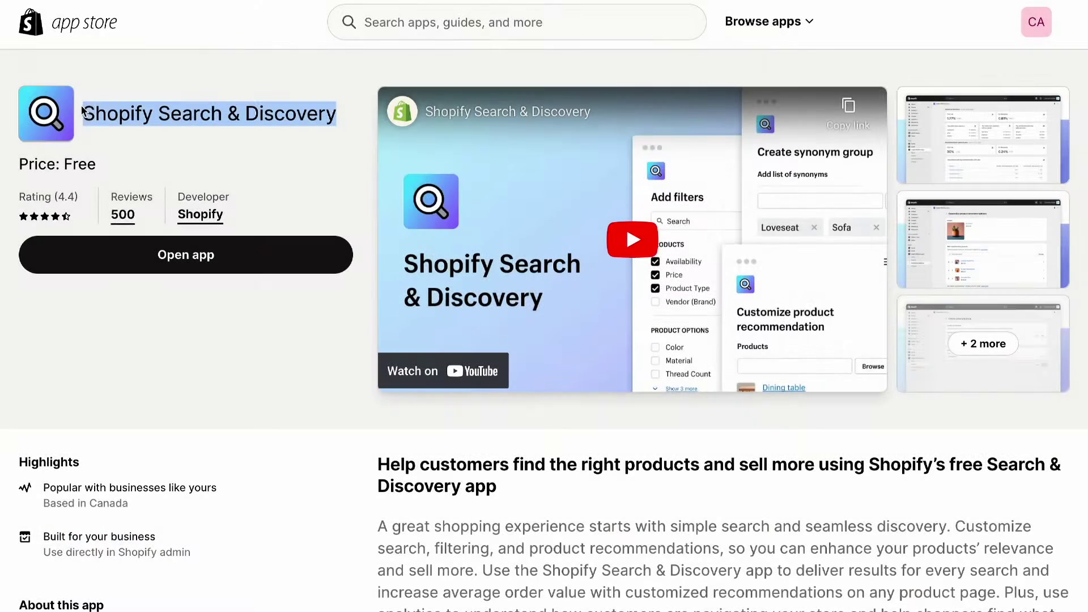
Step: Point out the Search & Discovery app listing's Free price and 4.4 rating
left_click(116, 173)
left_click_drag(116, 173, 8, 163)
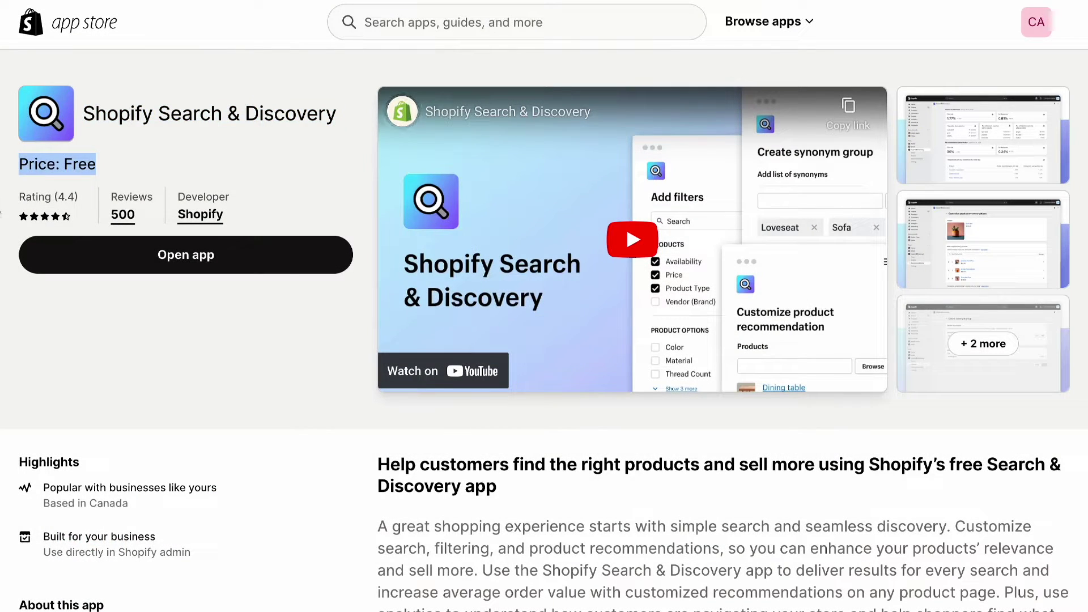
left_click(1, 212)
left_click_drag(20, 196, 85, 197)
left_click(127, 163)
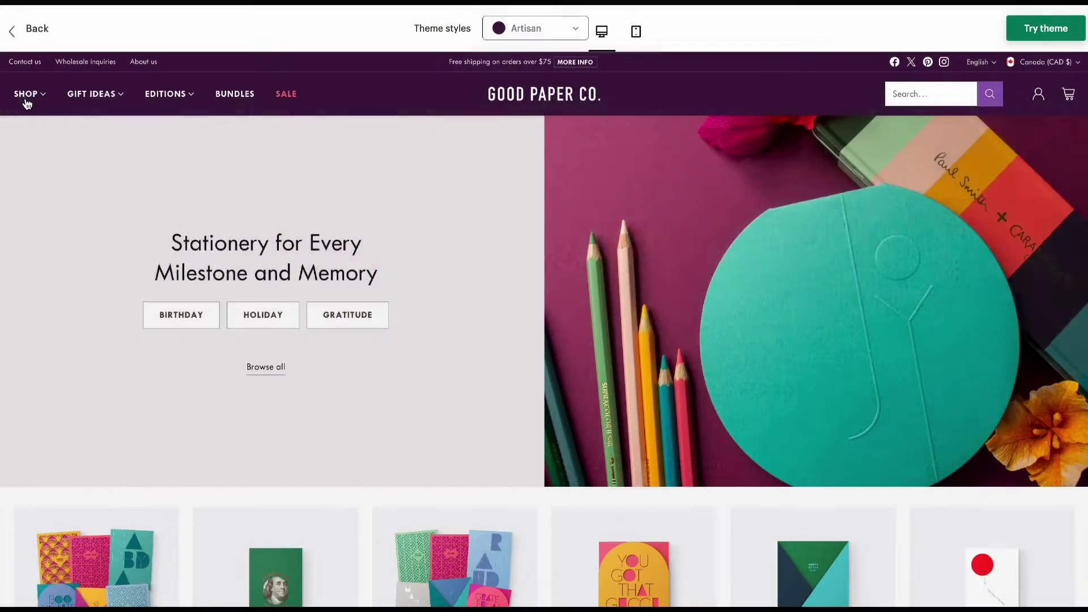
left_click(26, 99)
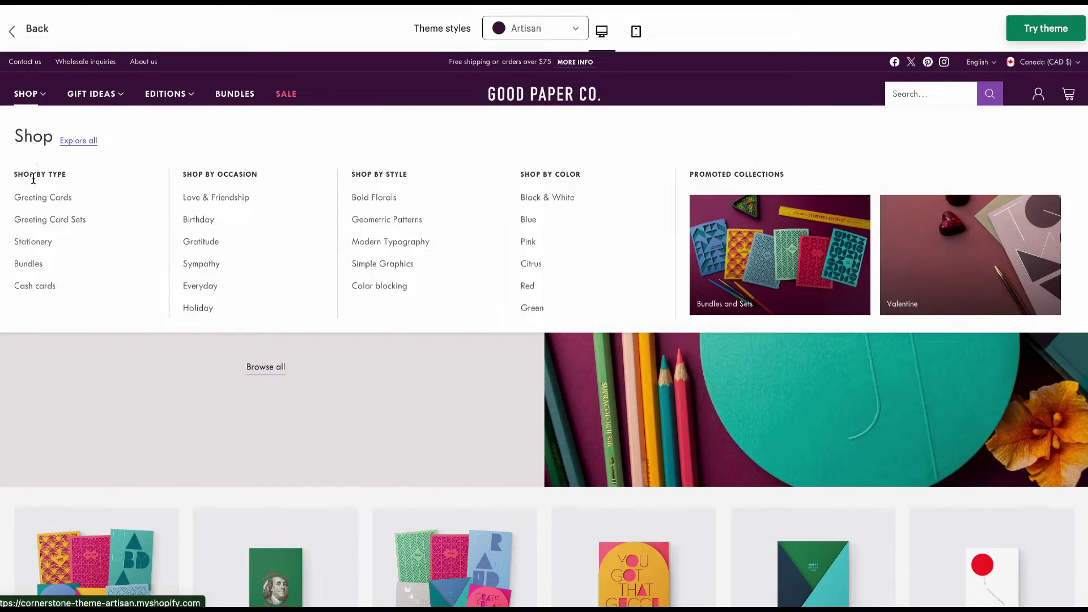
Step: Filter the Greeting Cards collection to Yellow, then add Purple to the colour filter
left_click(39, 202)
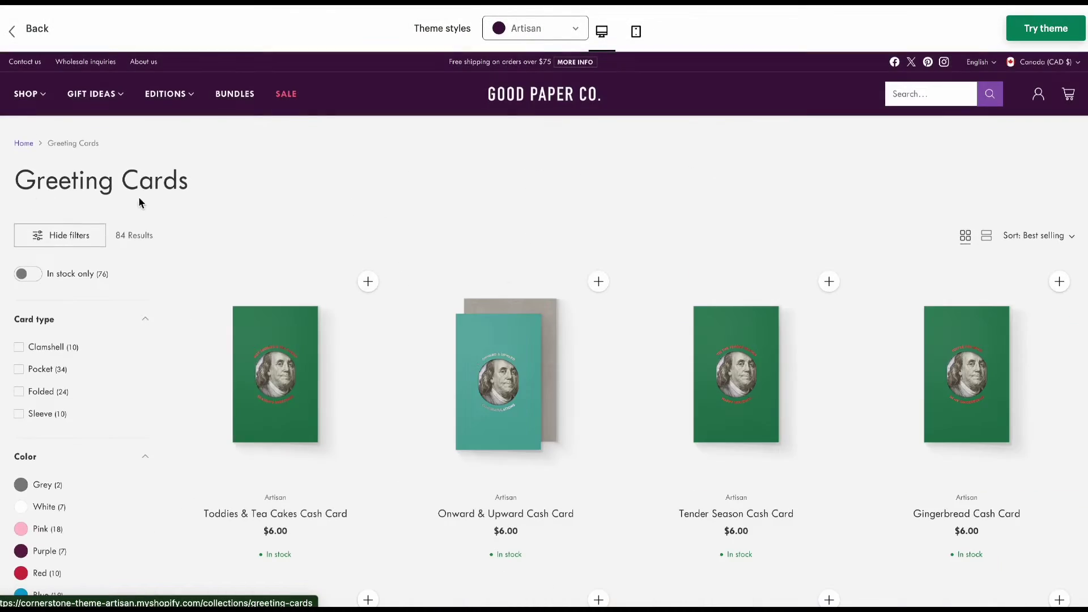
scroll(214, 219, "down", 3)
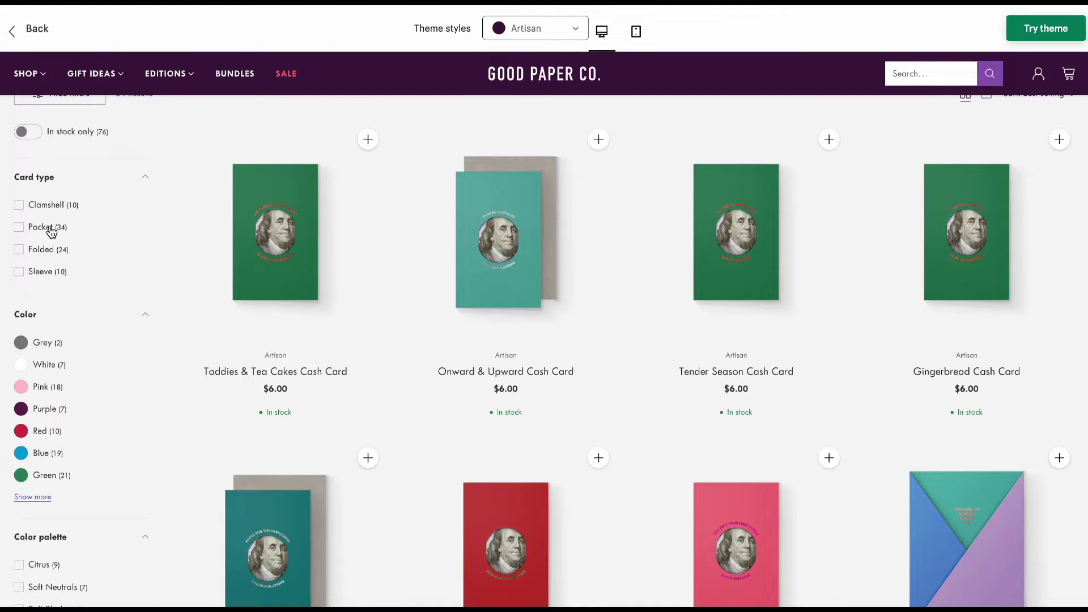
scroll(105, 318, "down", 1)
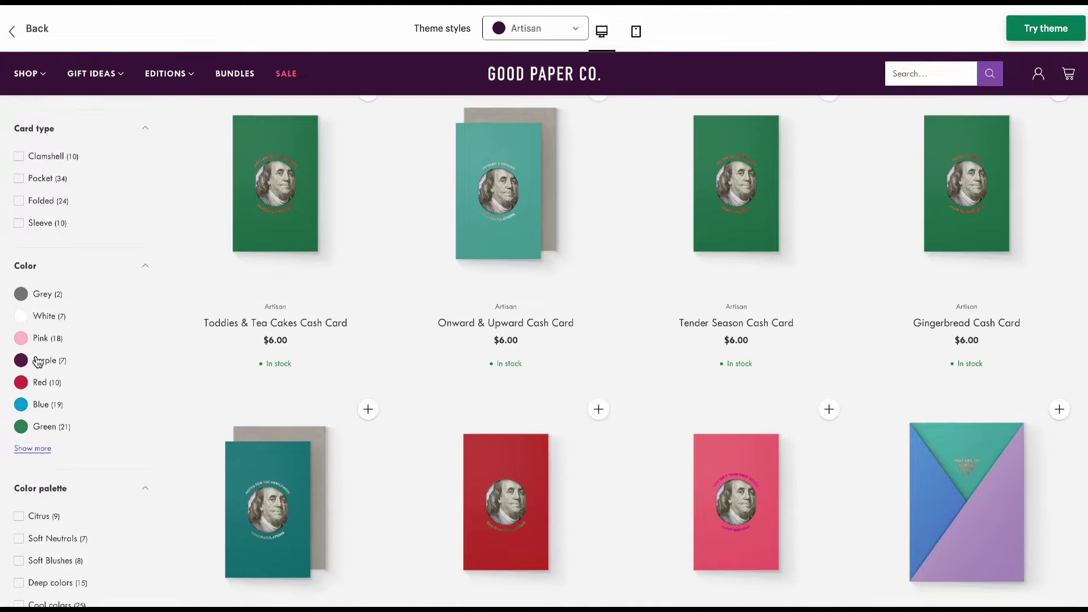
left_click(40, 448)
scroll(98, 426, "down", 1)
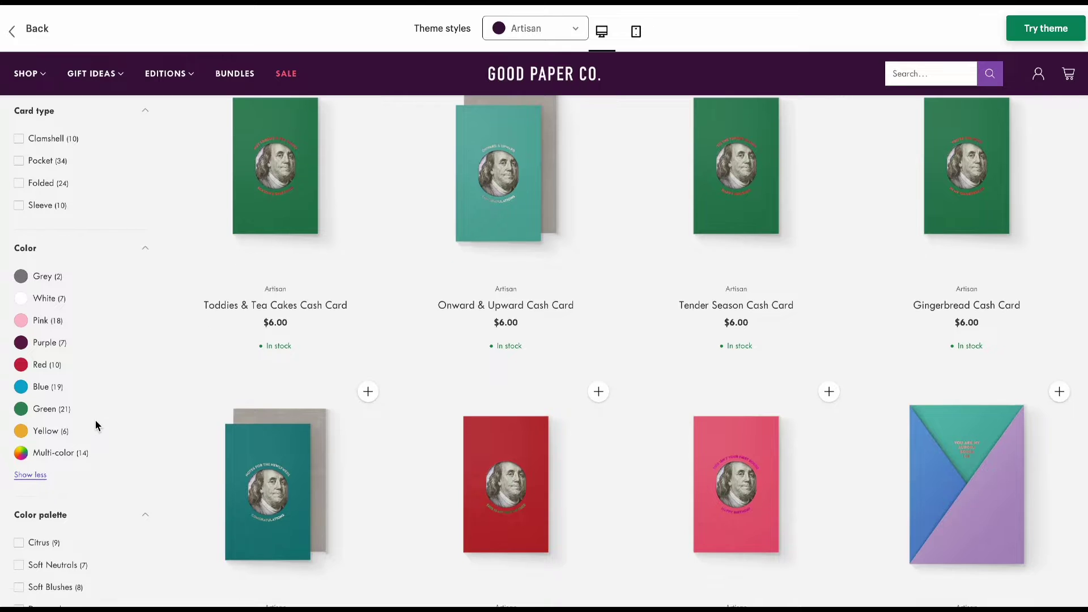
left_click(63, 431)
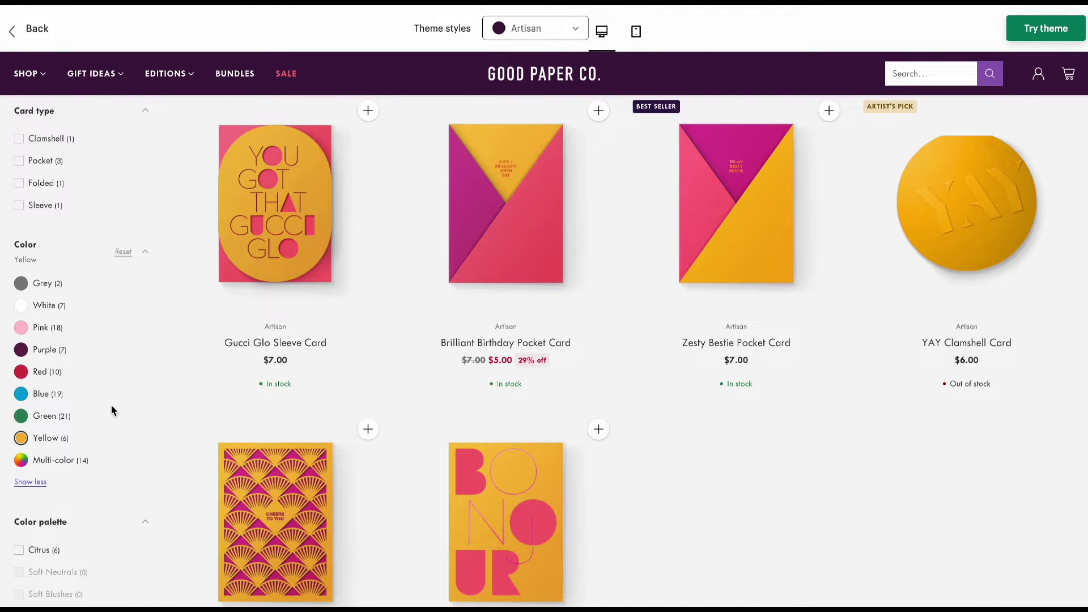
left_click(37, 350)
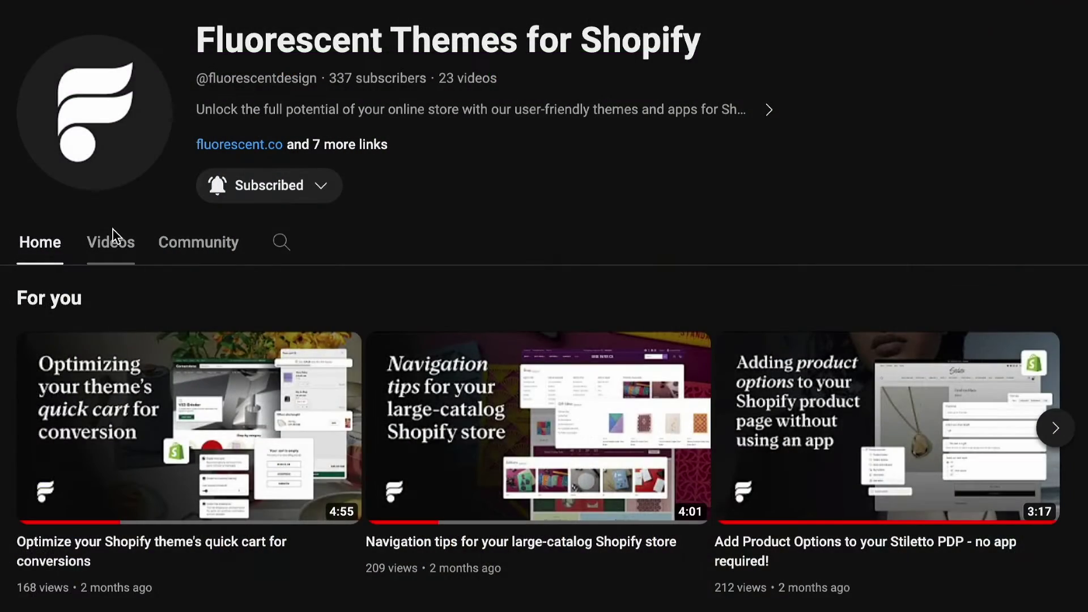
Step: Browse the Fluorescent Themes channel's Videos list
left_click(111, 241)
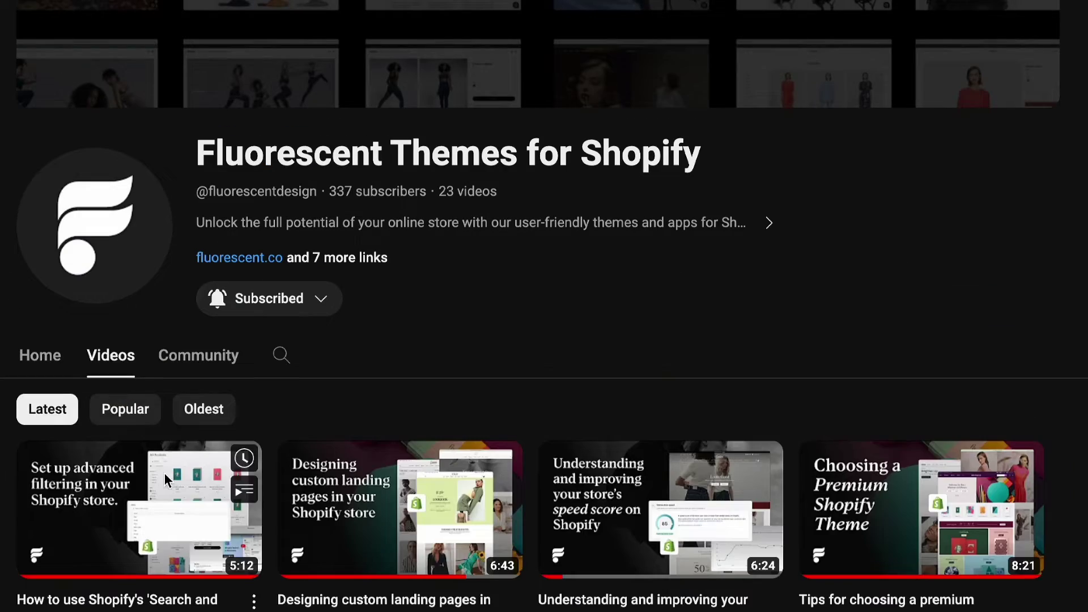
scroll(164, 472, "down", 1)
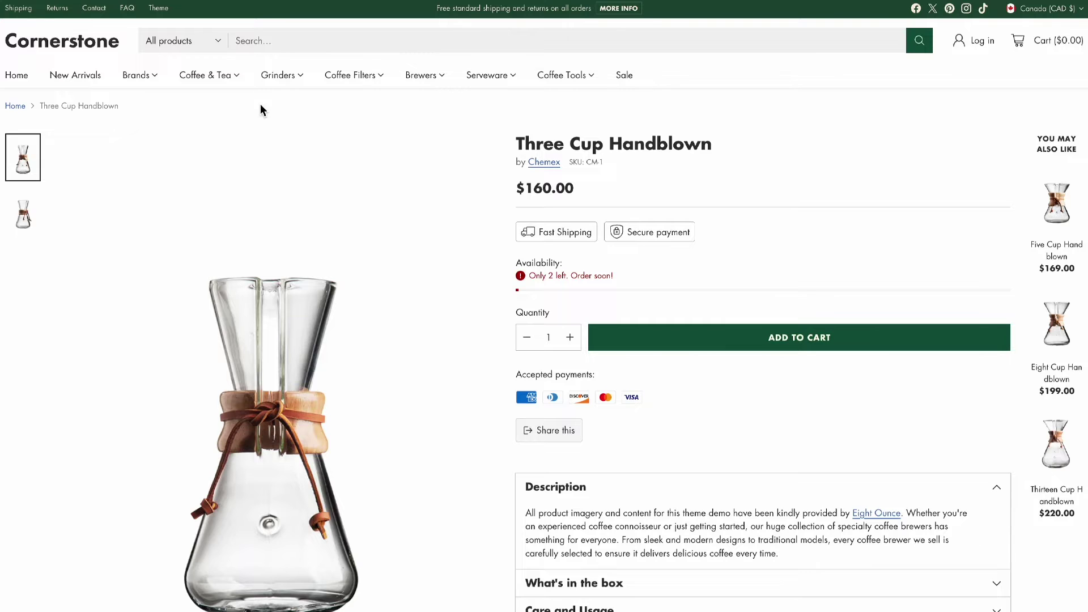
Step: Scroll down to the Pairs well with section on the Three Cup Handblown page
scroll(424, 222, "down", 5)
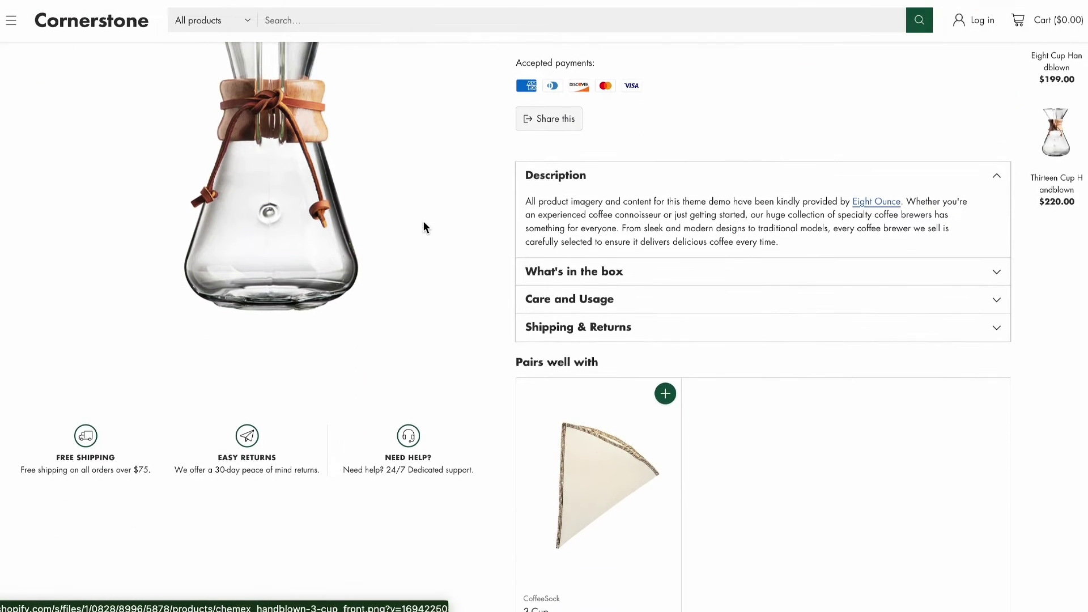
scroll(424, 222, "down", 2)
left_click_drag(512, 260, 621, 256)
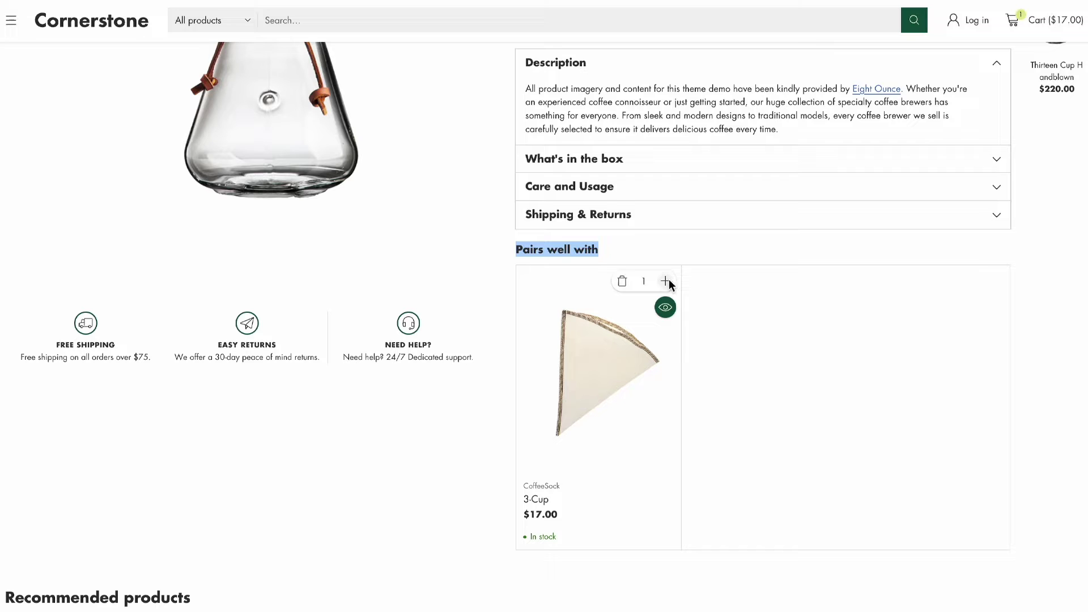
Step: Quick-view Thirteen Cup Handblown from the recommended products and keep scrolling the page
scroll(723, 332, "down", 1)
scroll(722, 330, "down", 6)
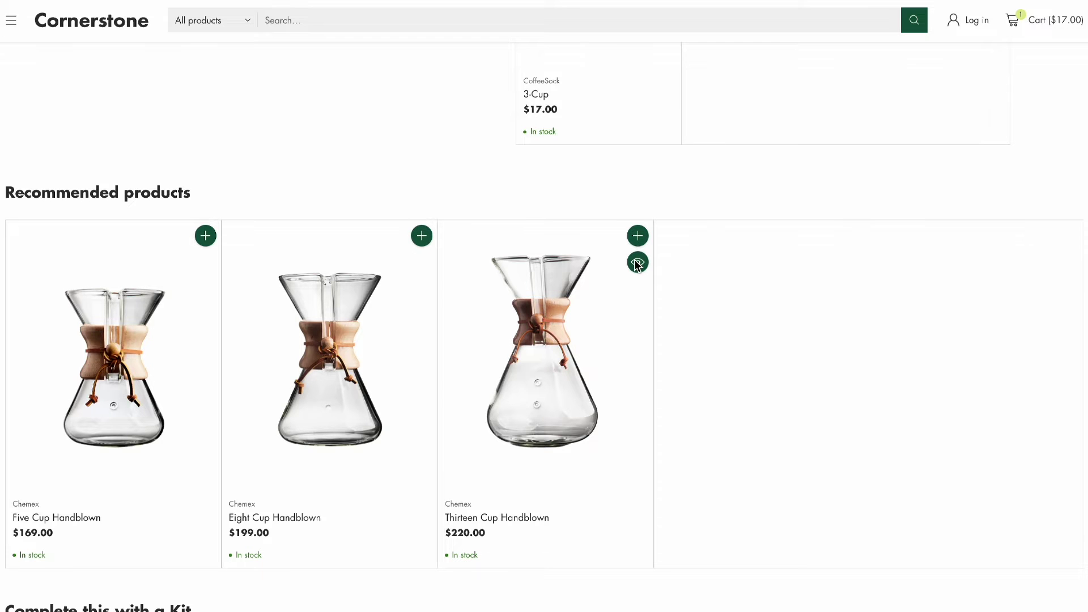
left_click(637, 263)
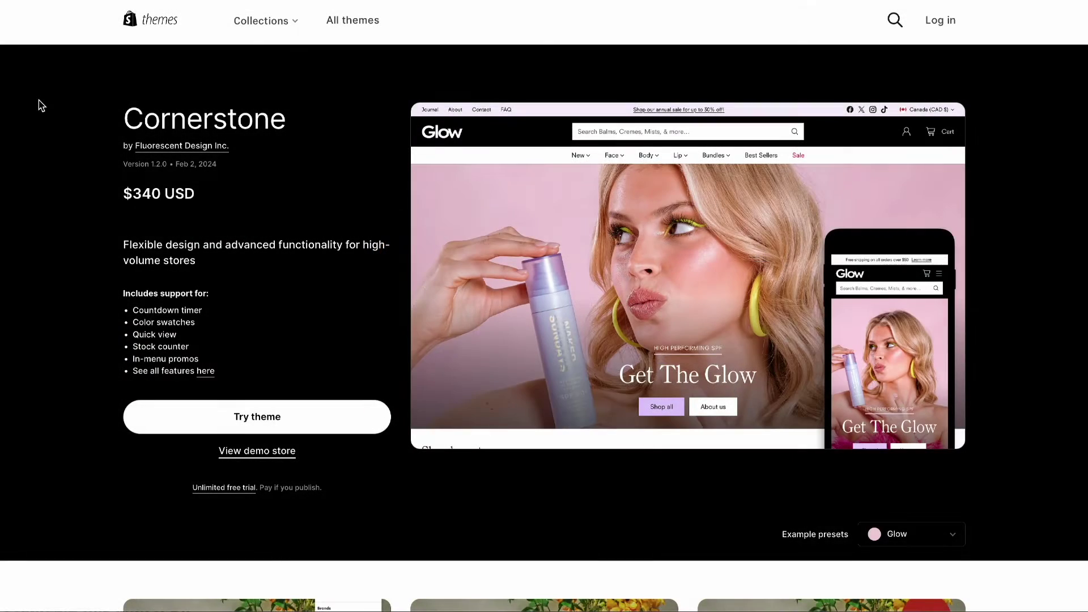
scroll(41, 105, "down", 1)
scroll(39, 105, "down", 10)
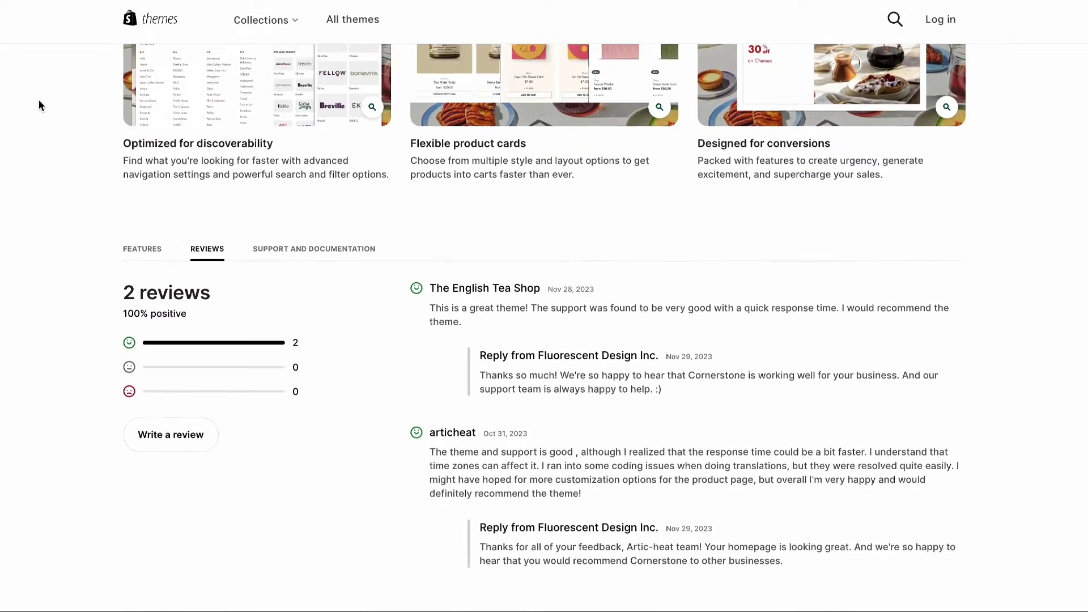
scroll(39, 106, "down", 10)
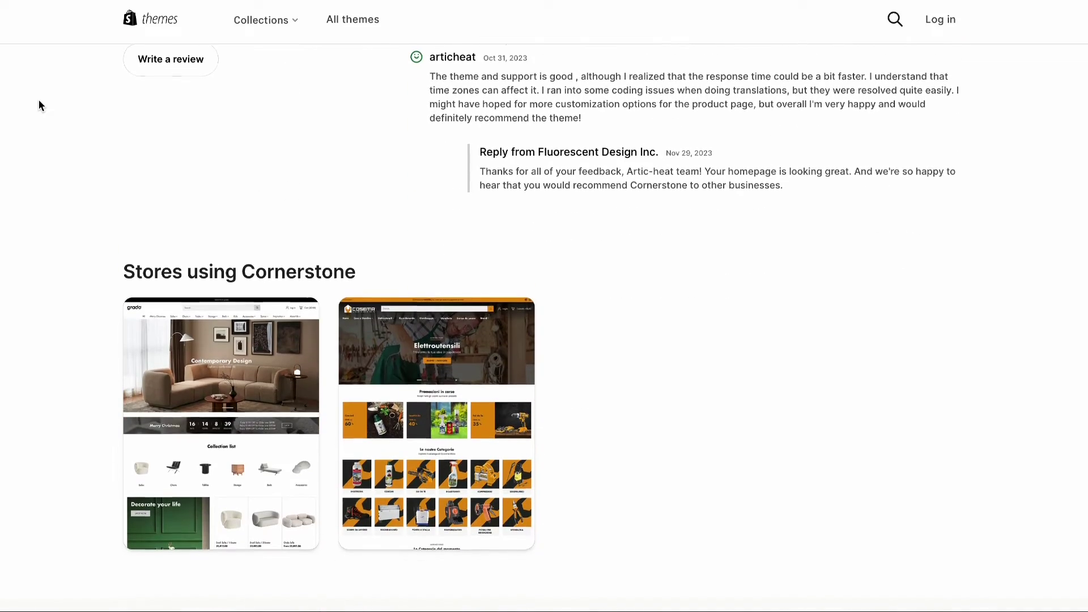
scroll(39, 100, "down", 1)
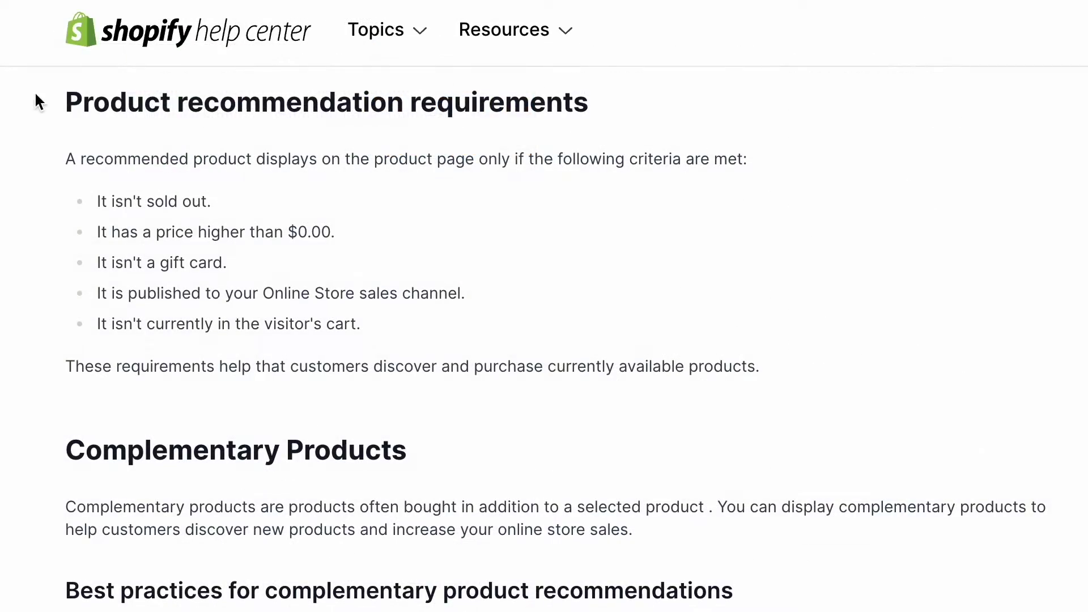
Step: Highlight each requirement: not sold out, price above $0.00, not a gift card, published, cart condition
left_click_drag(33, 101, 593, 114)
left_click(651, 107)
left_click_drag(94, 201, 222, 202)
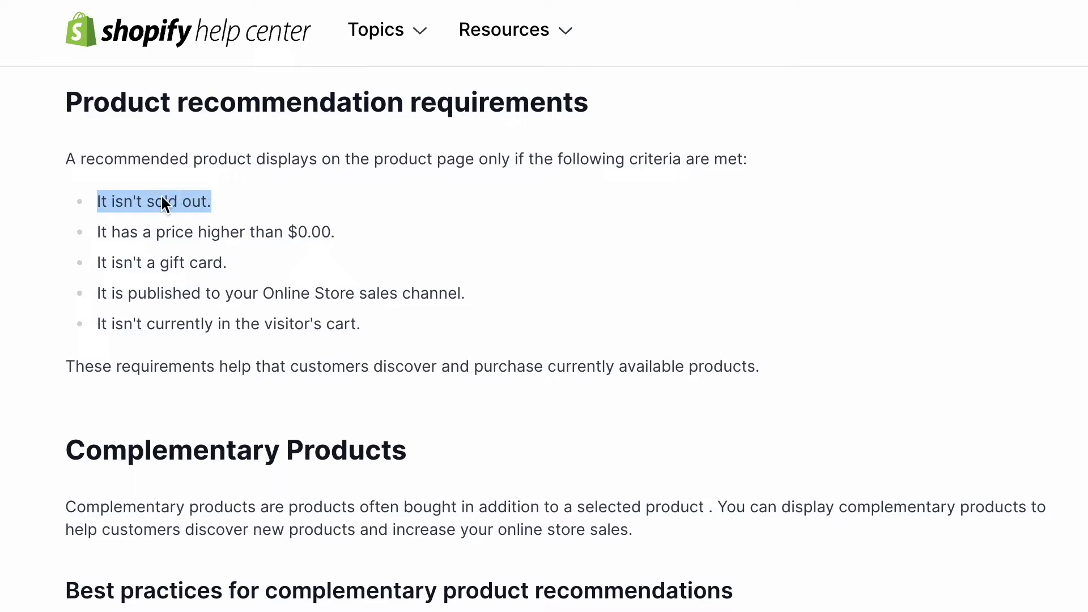
left_click_drag(95, 231, 334, 238)
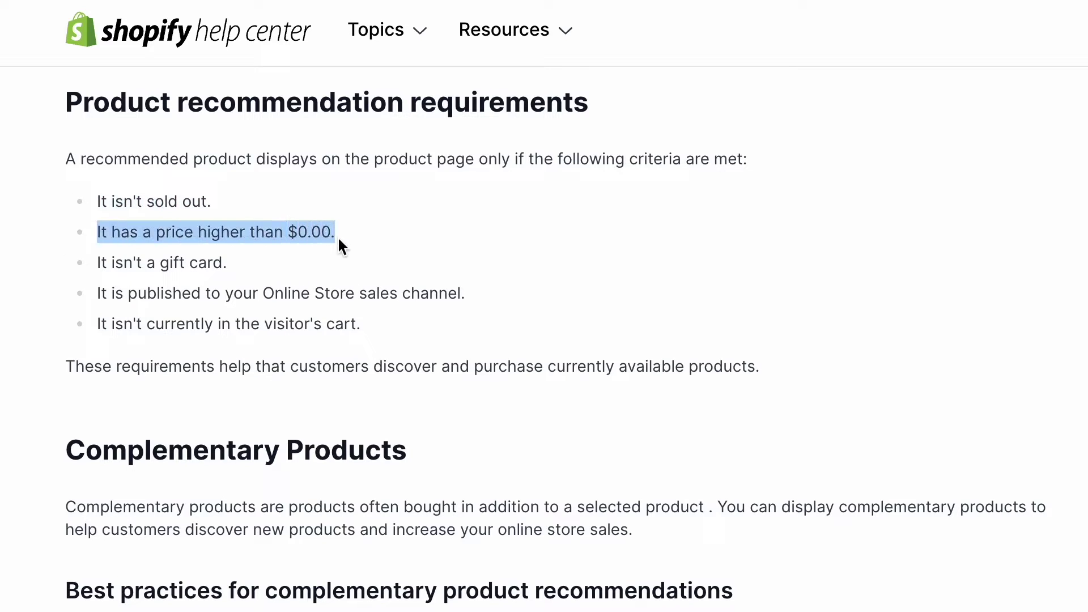
left_click_drag(76, 262, 244, 262)
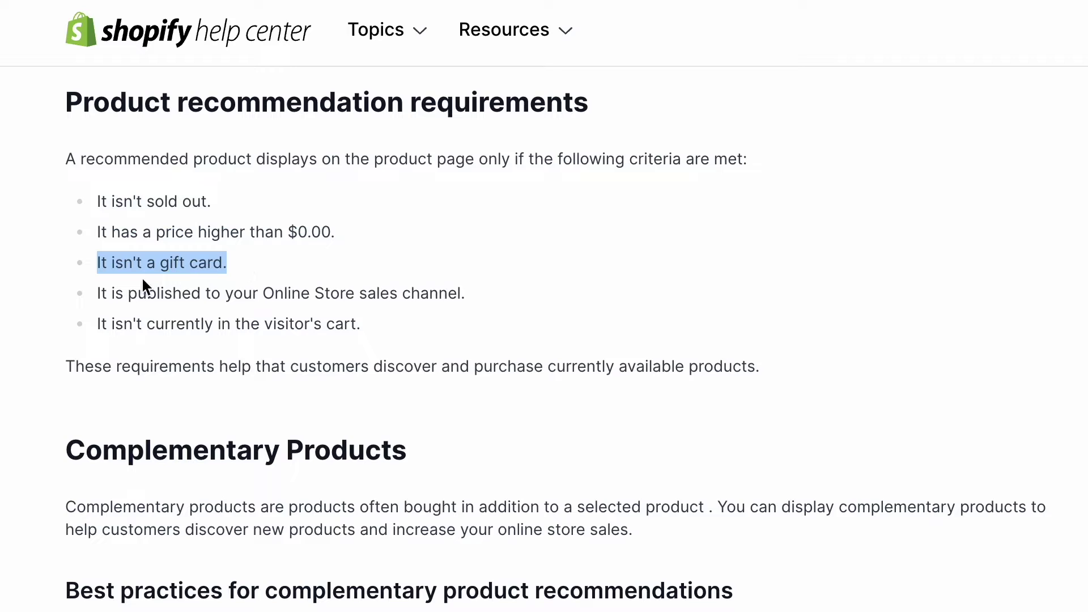
left_click_drag(93, 291, 473, 301)
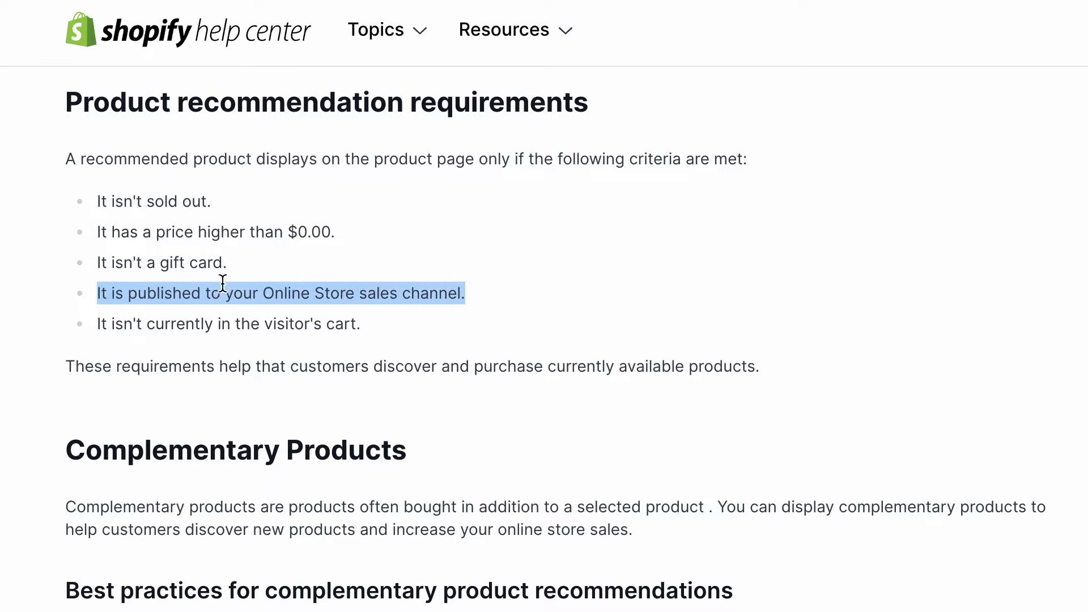
left_click_drag(76, 318, 386, 329)
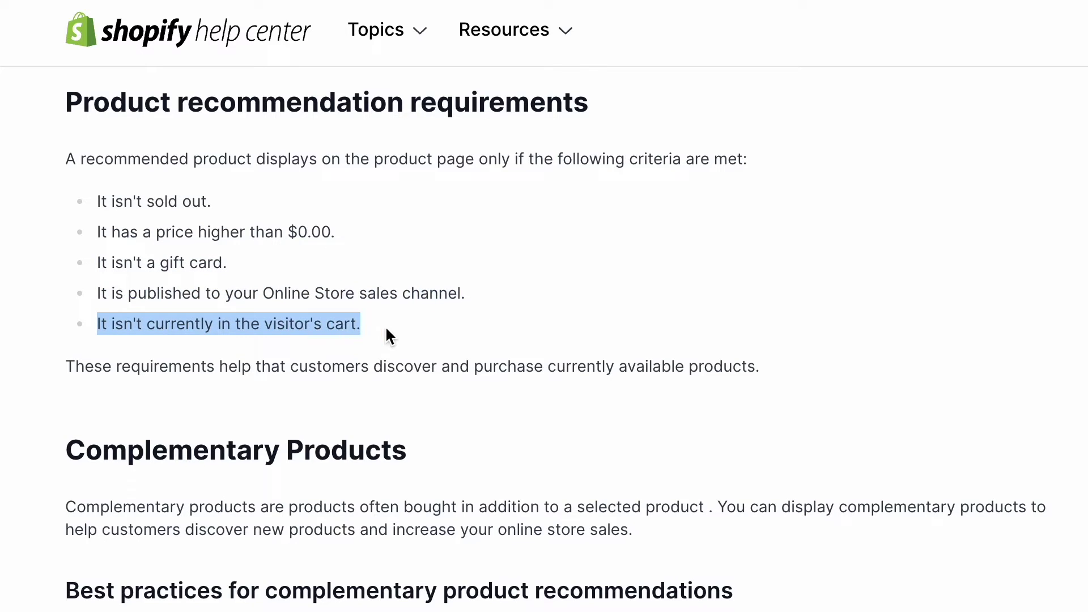
left_click(474, 320)
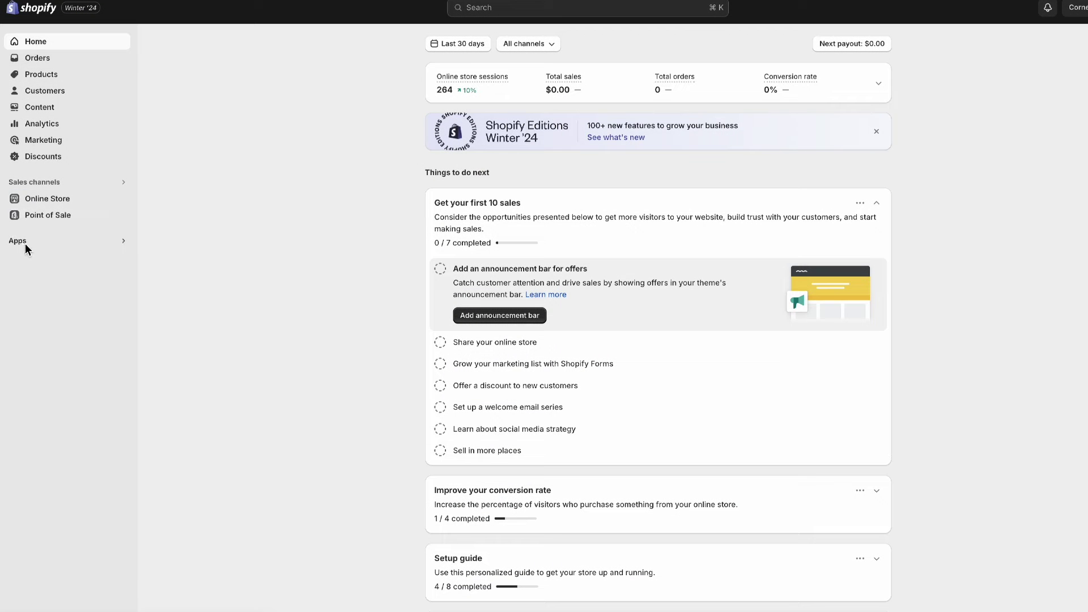
Step: Go to Apps > Search & Discovery > Product recommendations
left_click(25, 243)
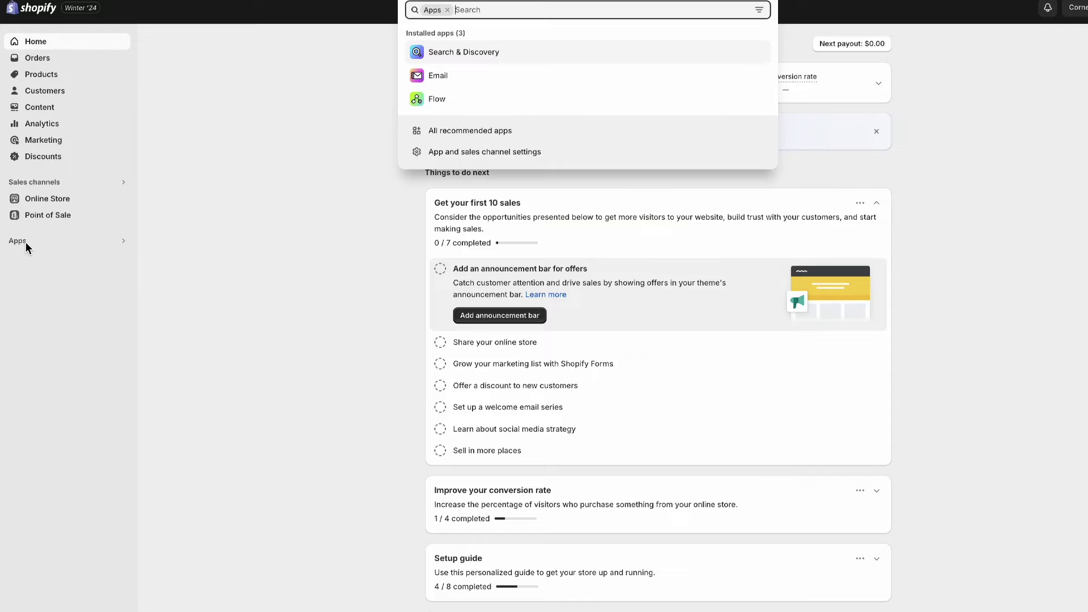
left_click(454, 53)
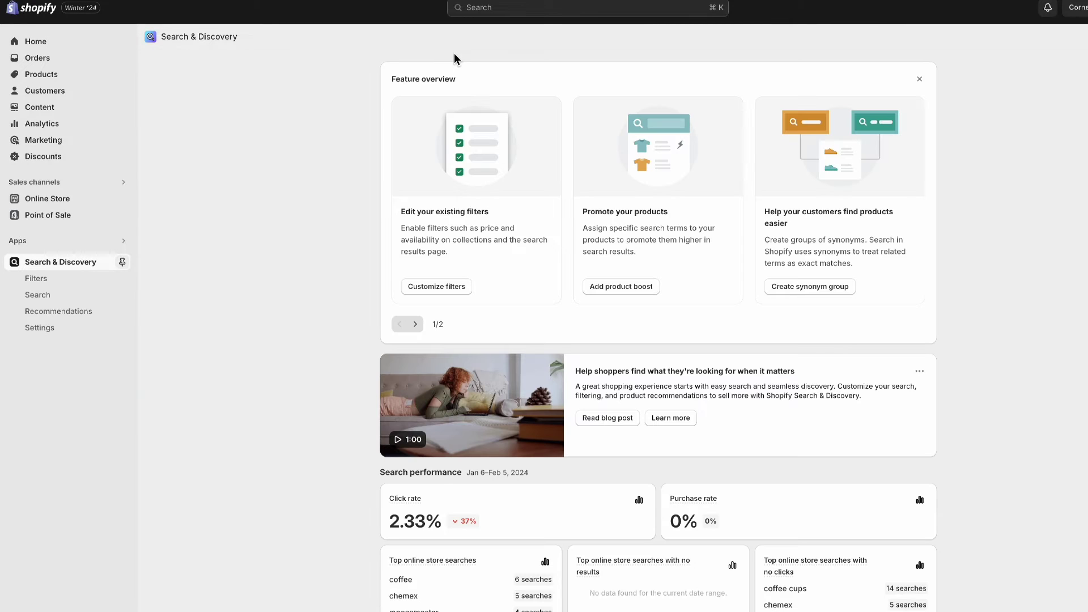
left_click(80, 312)
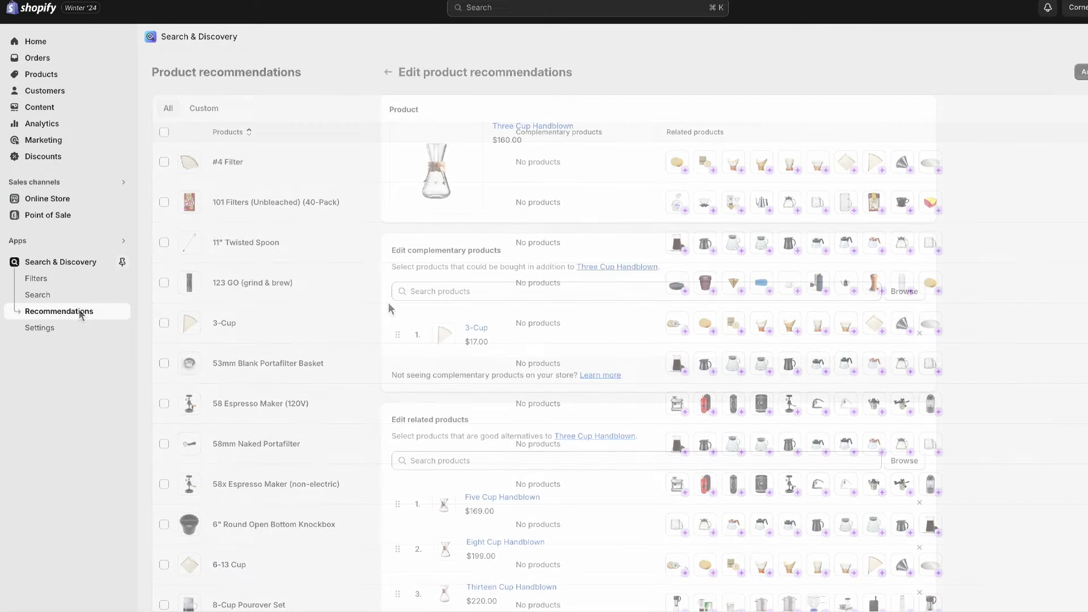
Step: Open and read the Learn more article about complementary products not showing
scroll(313, 335, "down", 1)
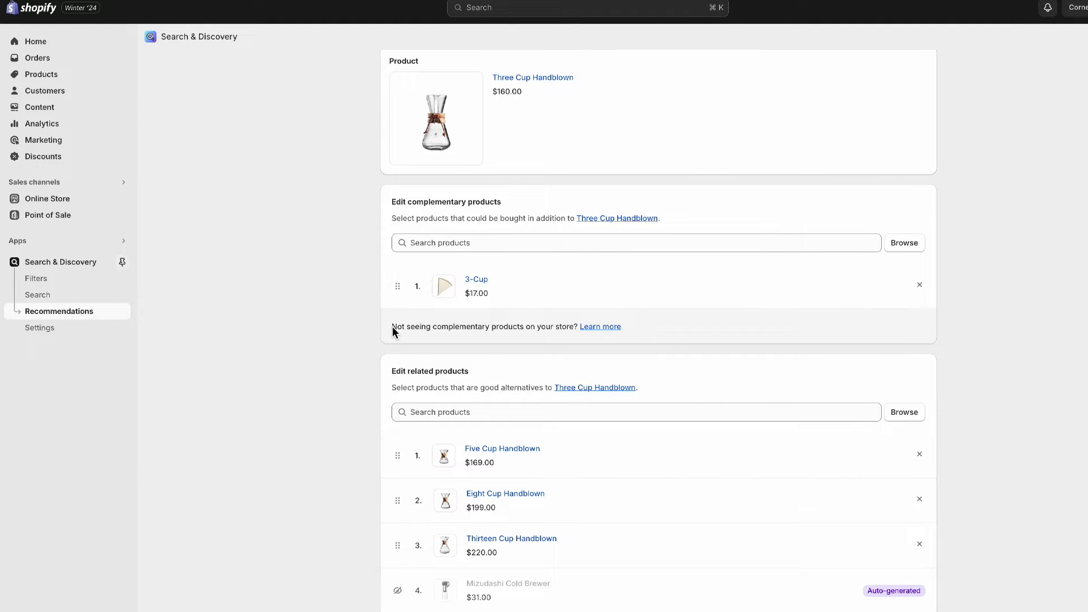
left_click_drag(501, 330, 564, 336)
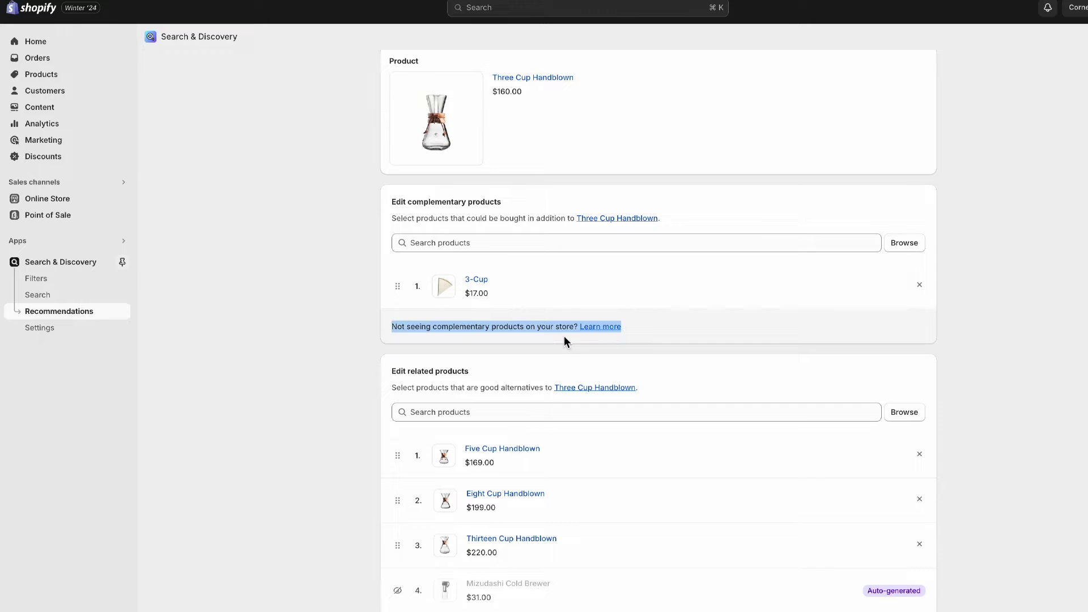
left_click(600, 328)
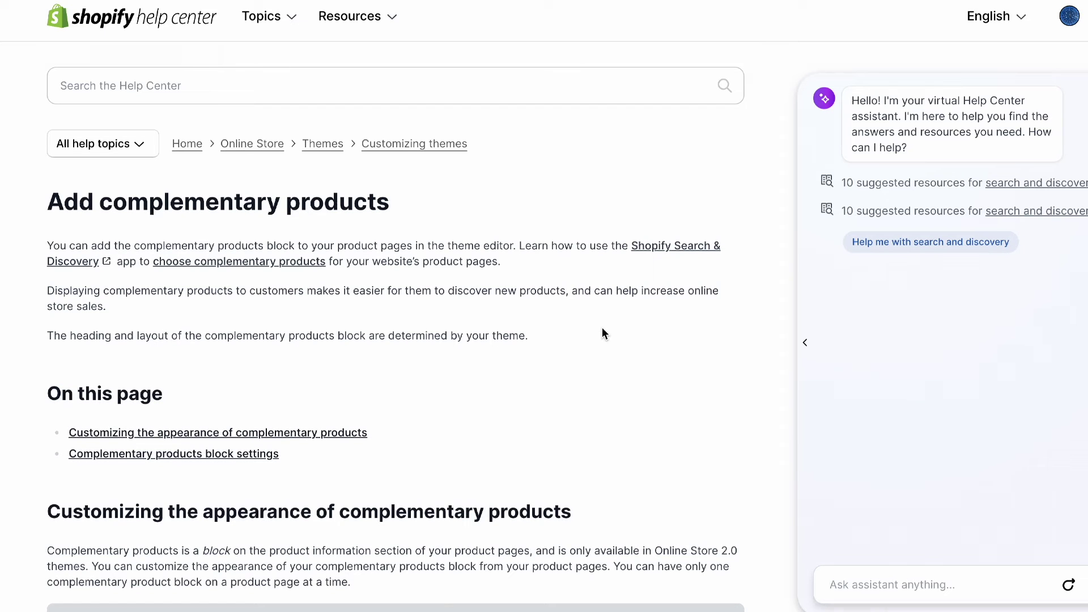
scroll(602, 328, "down", 10)
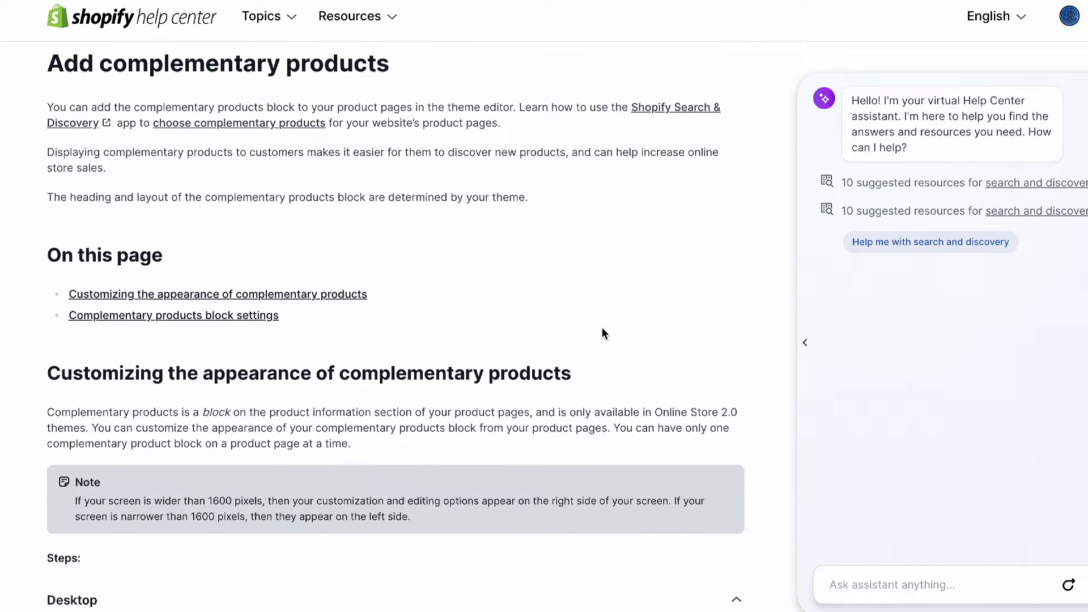
scroll(601, 328, "down", 10)
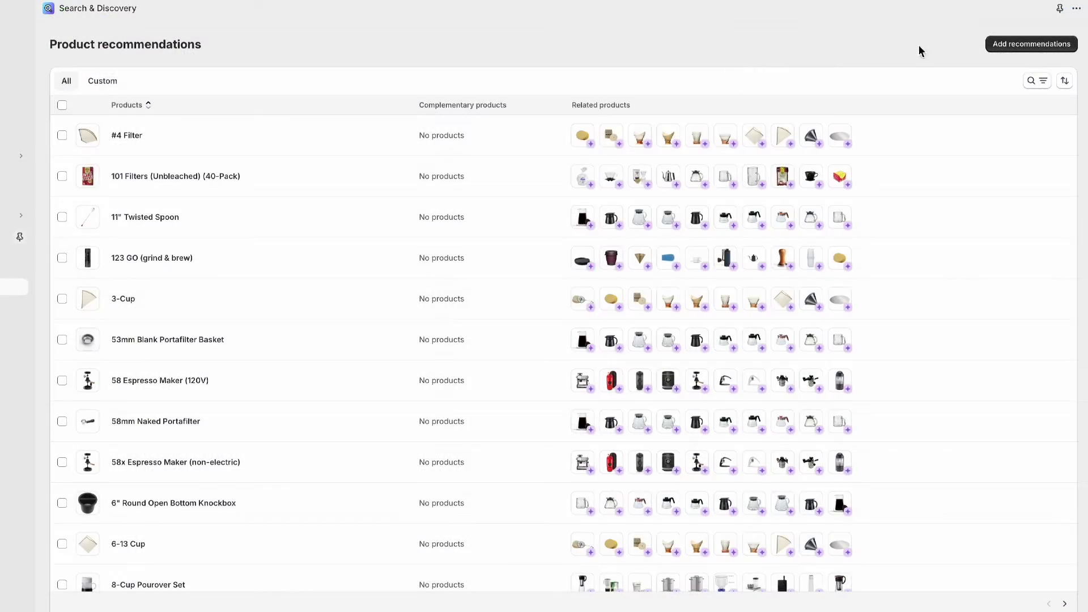
Step: Search the recommendations list for 'handblown' and open Three Cup Handblown
left_click(1030, 81)
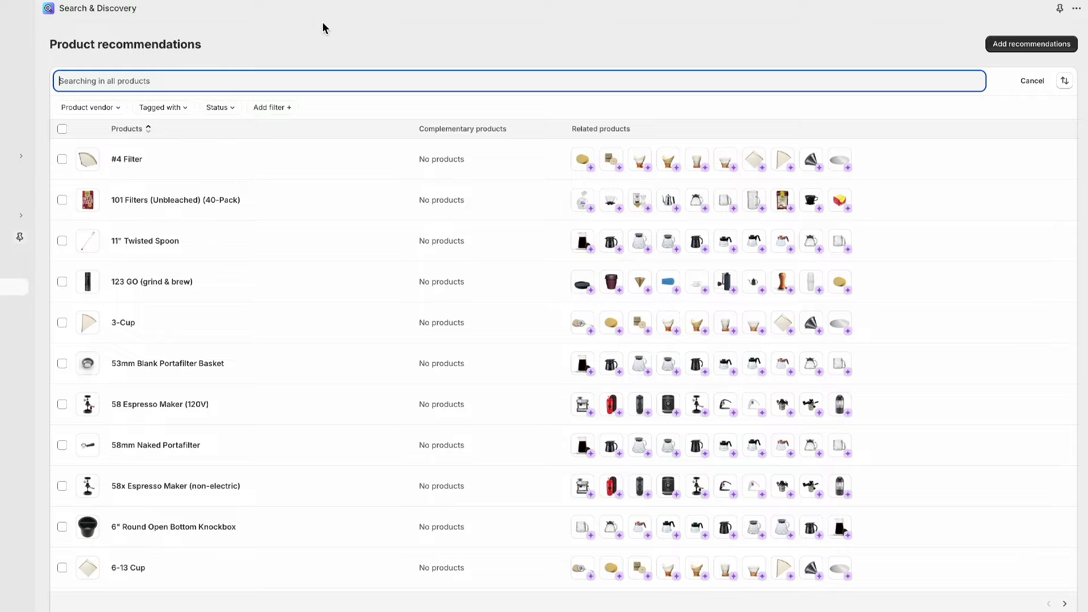
type("handblown")
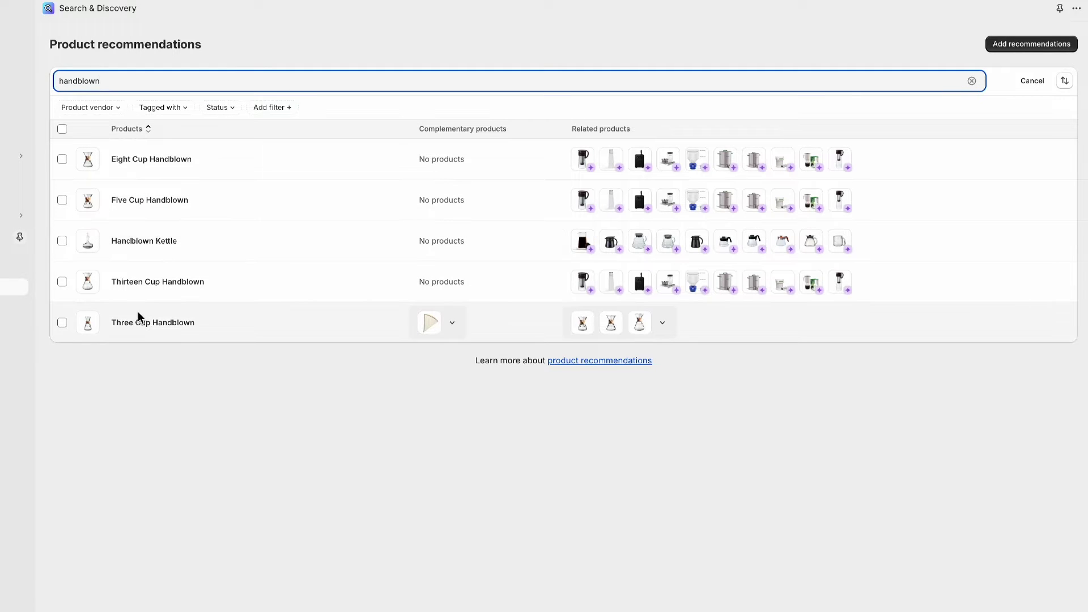
left_click(138, 321)
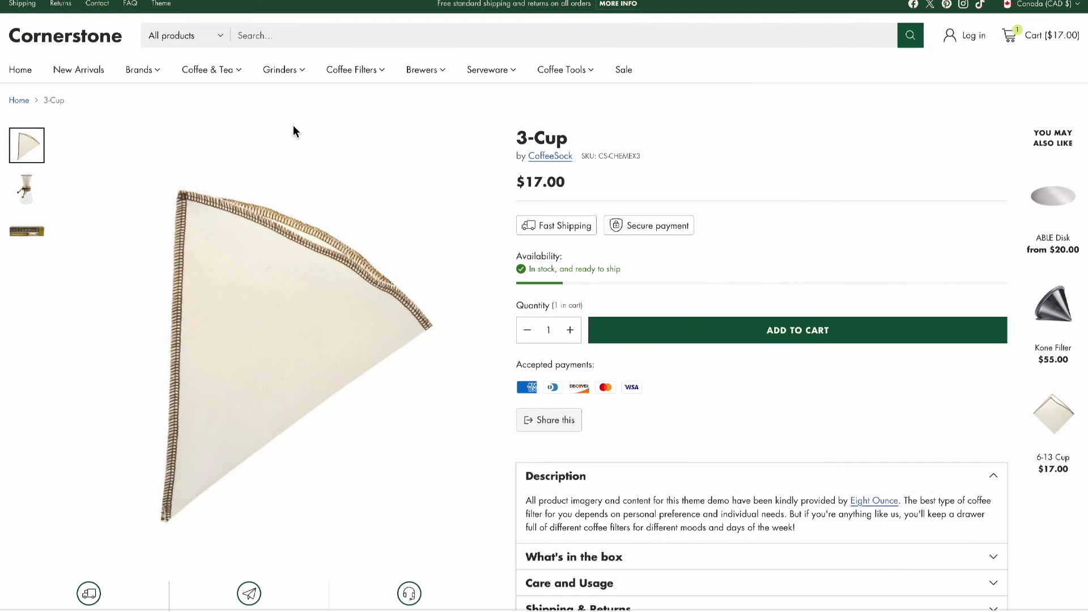
Step: View the 3-Cup filter's second and CoffeeSock box photos and its kit row, then open Three Cup Handblown's recommendations
left_click(20, 201)
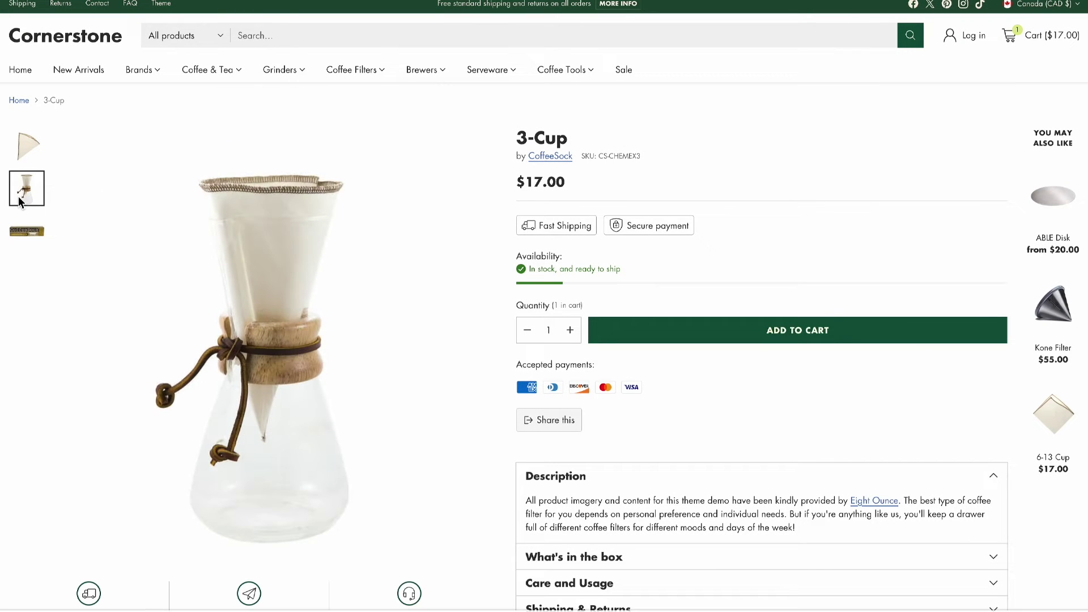
left_click(19, 230)
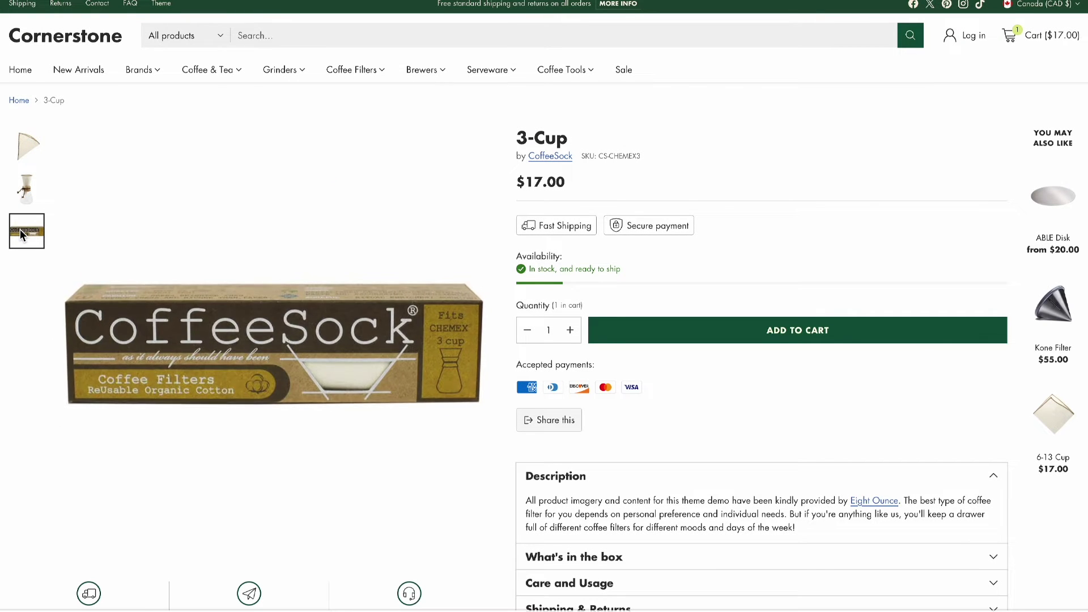
scroll(338, 236, "down", 1)
scroll(338, 237, "down", 7)
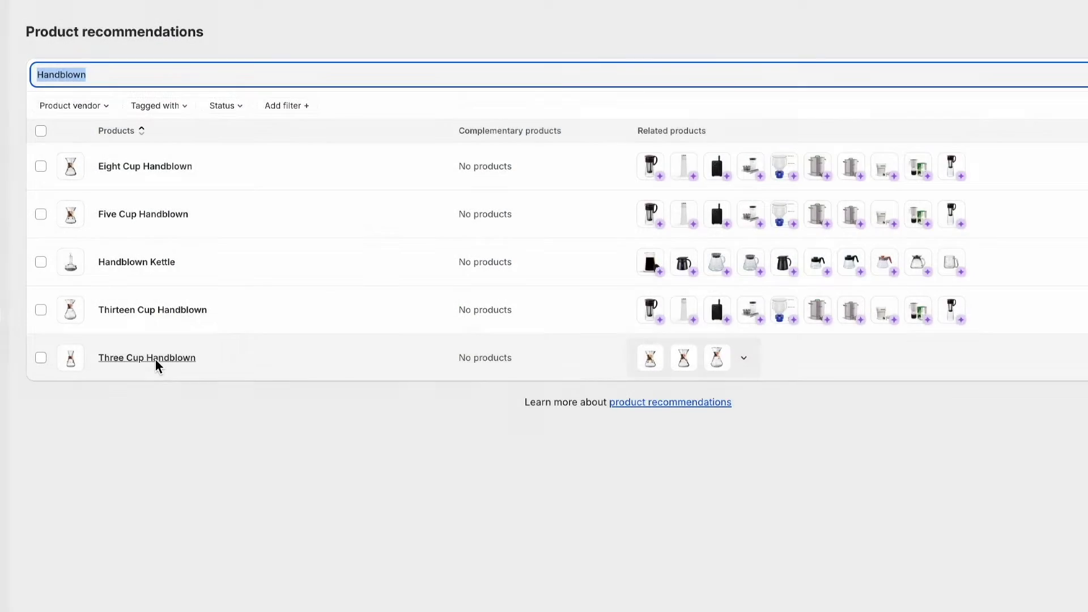
left_click(156, 359)
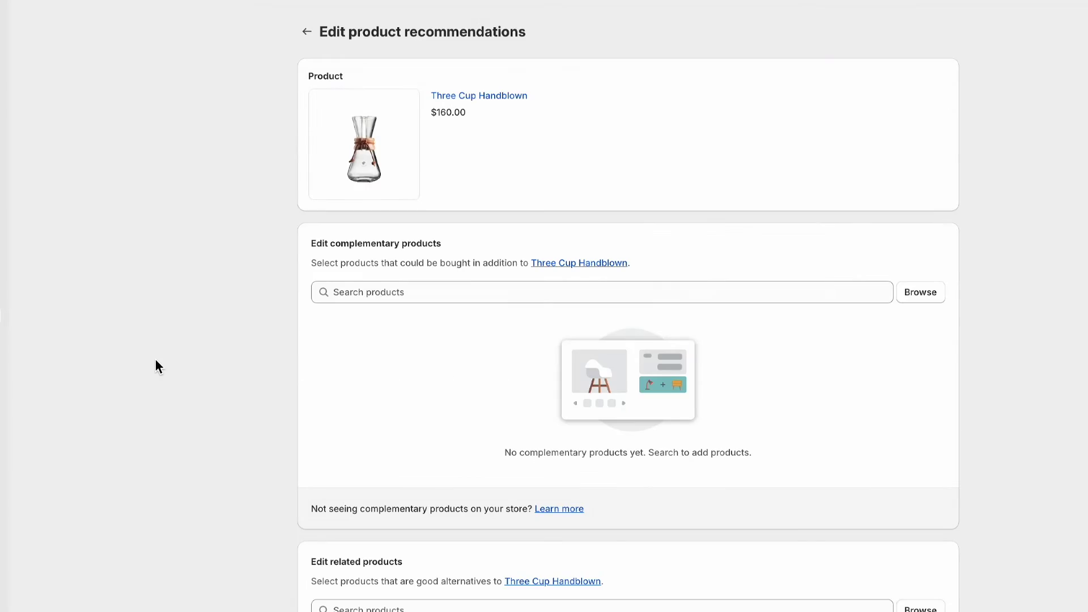
Step: Search '3-cup' in the complementary products field, tick 3-Cup and add it
left_click(379, 292)
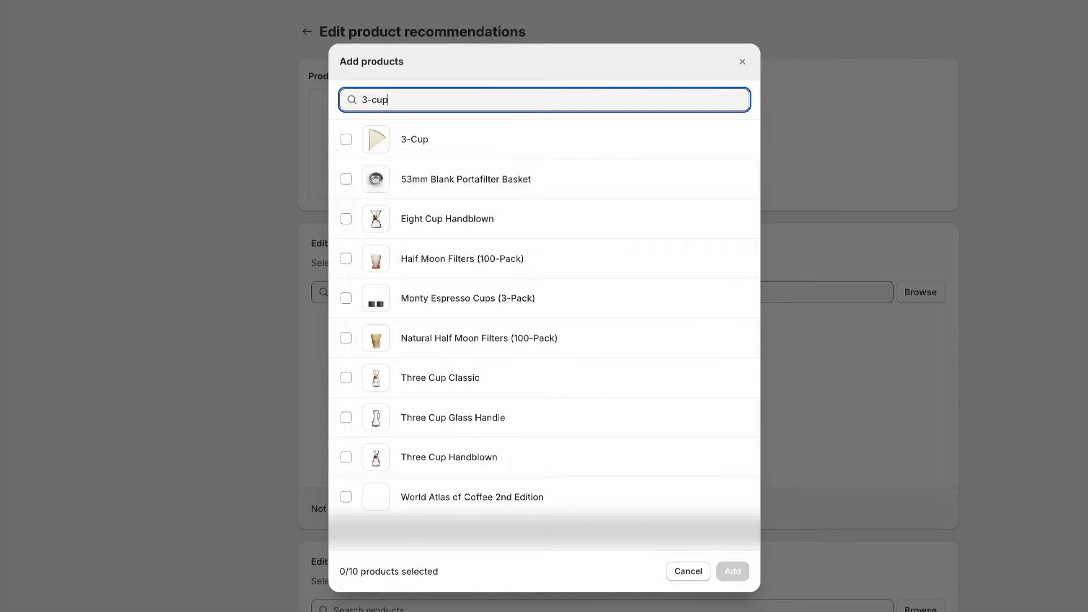
left_click(346, 139)
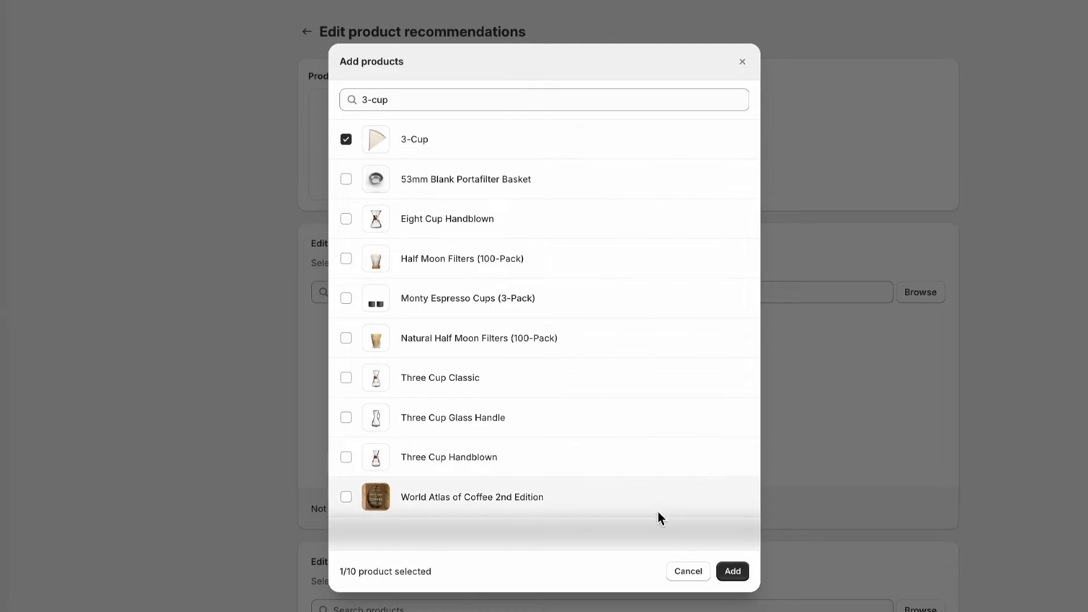
left_click(726, 569)
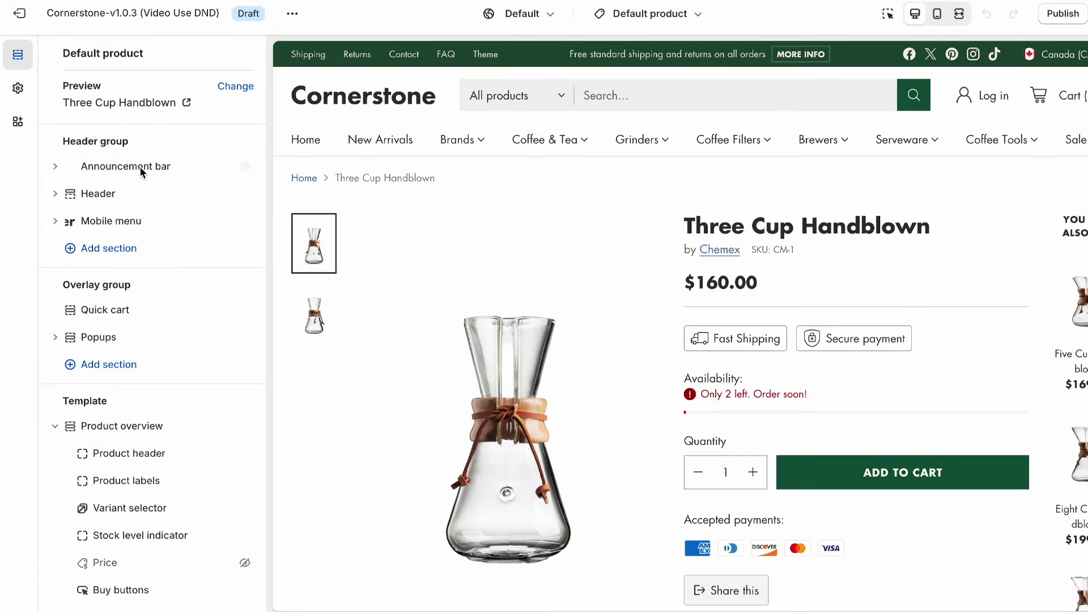
Step: Make the hidden Pairs well with block visible and source it from Search & Discovery app recommendations
scroll(151, 170, "down", 6)
left_click(245, 511)
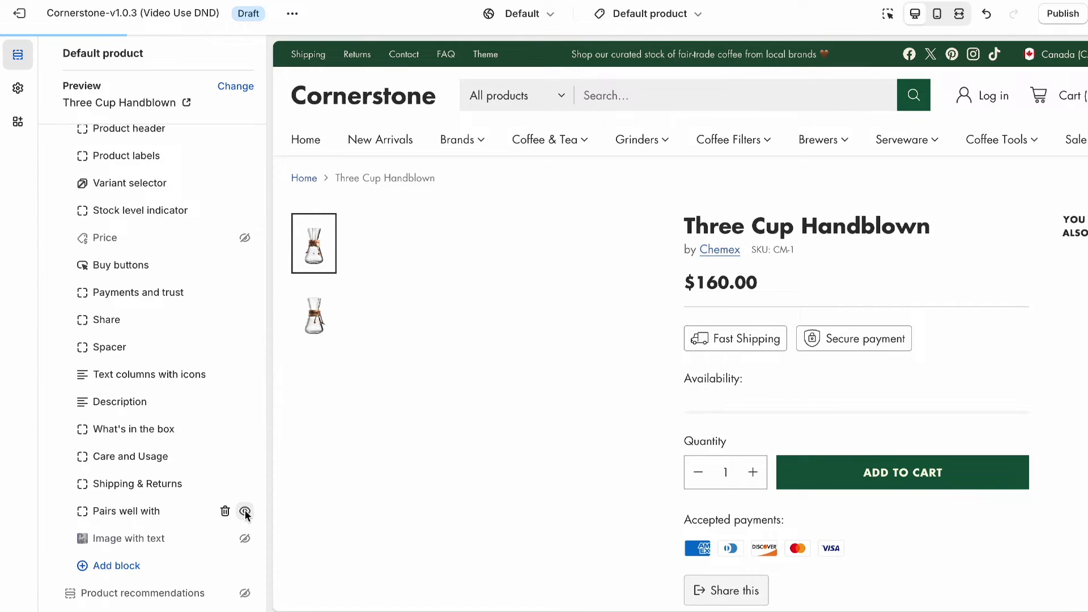
left_click(156, 510)
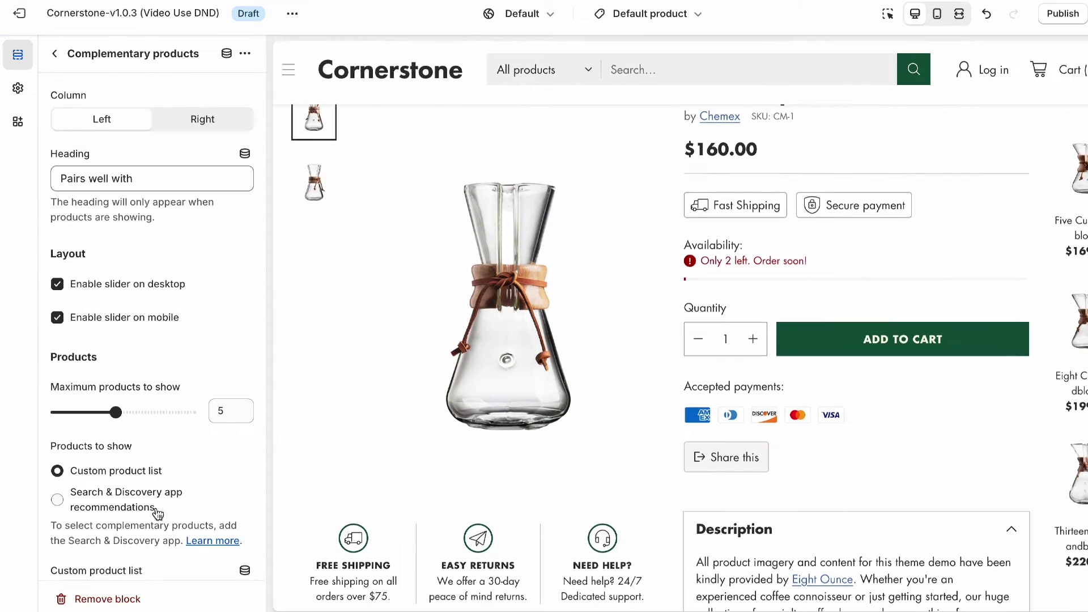
scroll(408, 387, "down", 5)
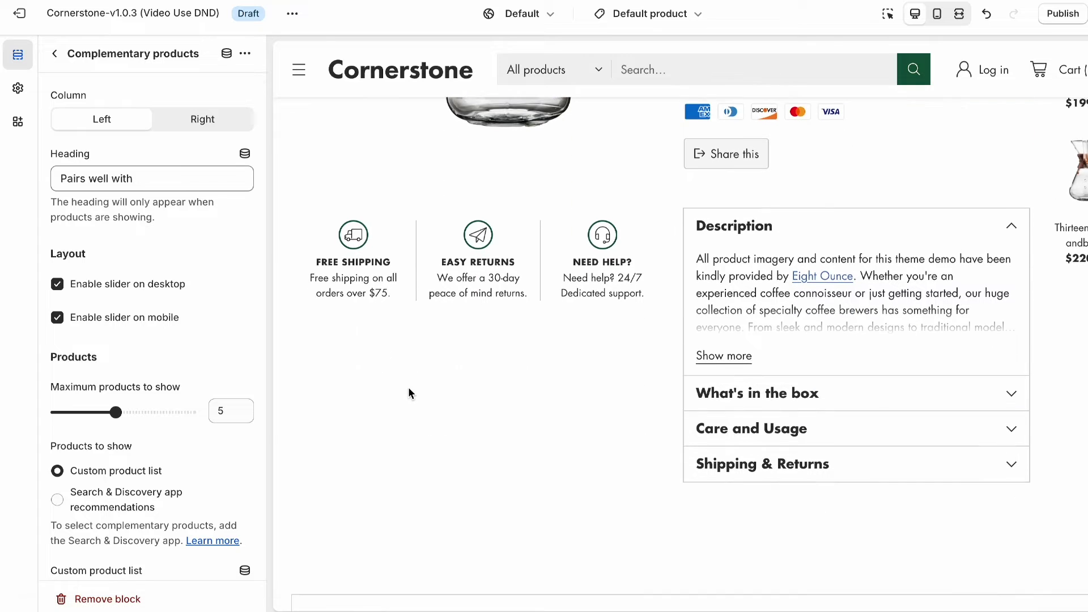
scroll(190, 340, "down", 2)
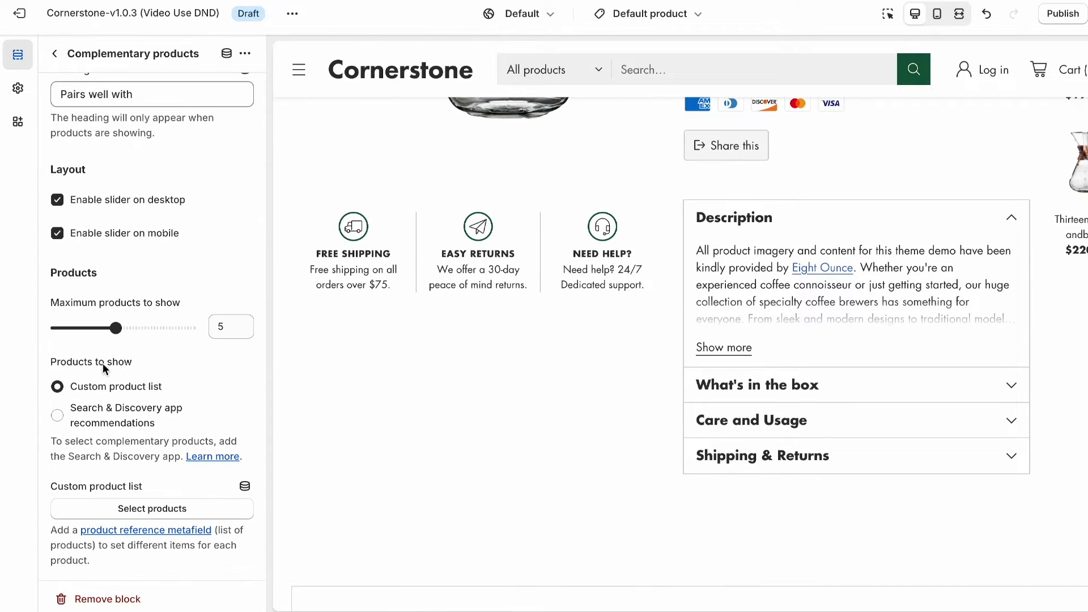
left_click_drag(72, 409, 176, 428)
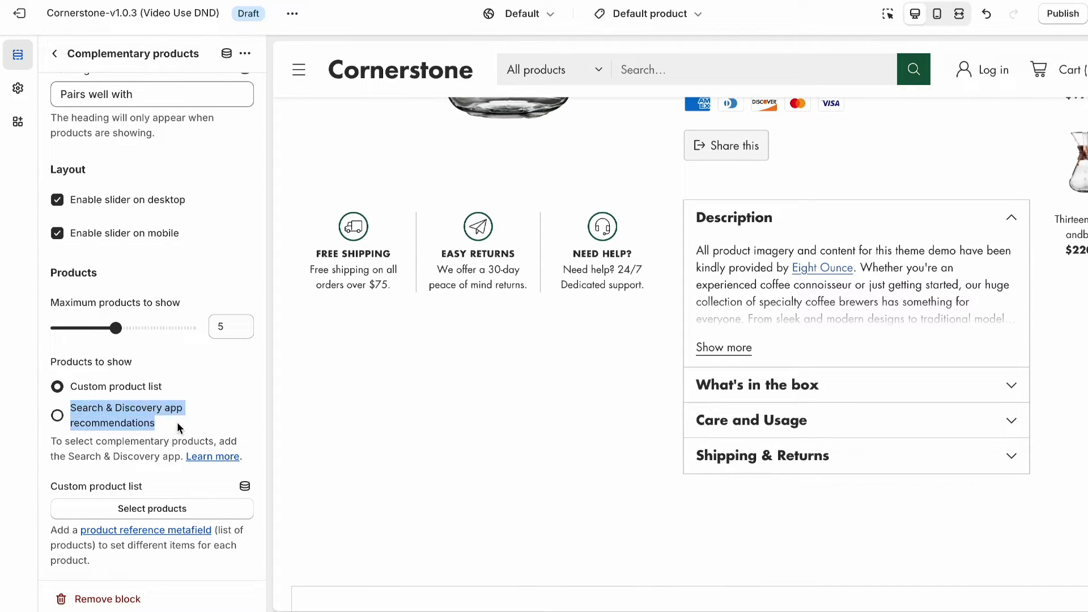
left_click(58, 417)
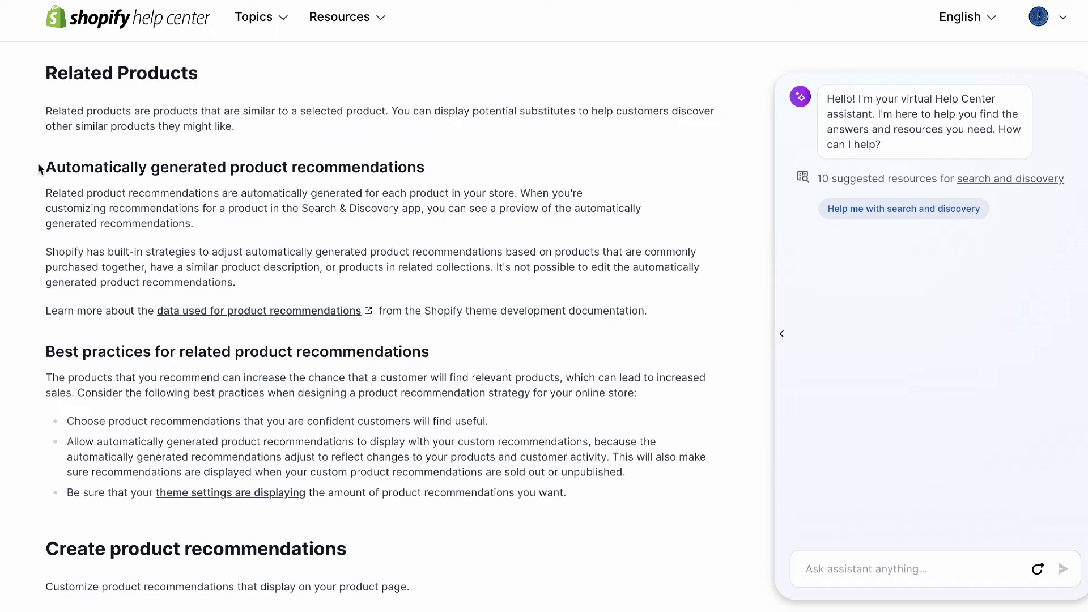
Step: Review the automatically generated recommendations text and open the 'data used for product recommendations' docs
left_click_drag(38, 168, 425, 172)
left_click(446, 173)
left_click_drag(47, 251, 274, 287)
left_click(272, 311)
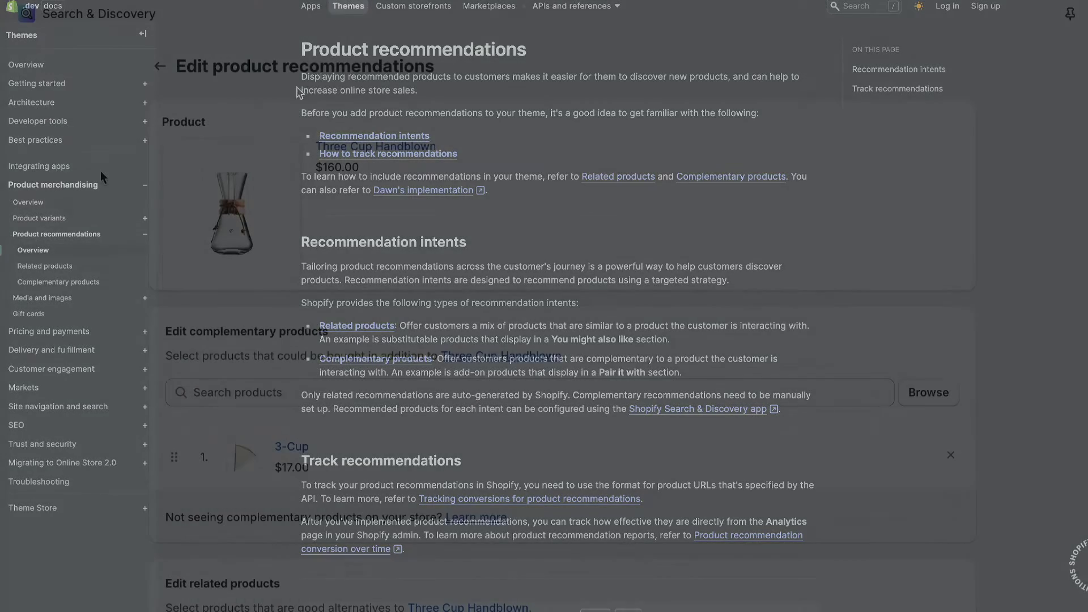
scroll(100, 171, "down", 10)
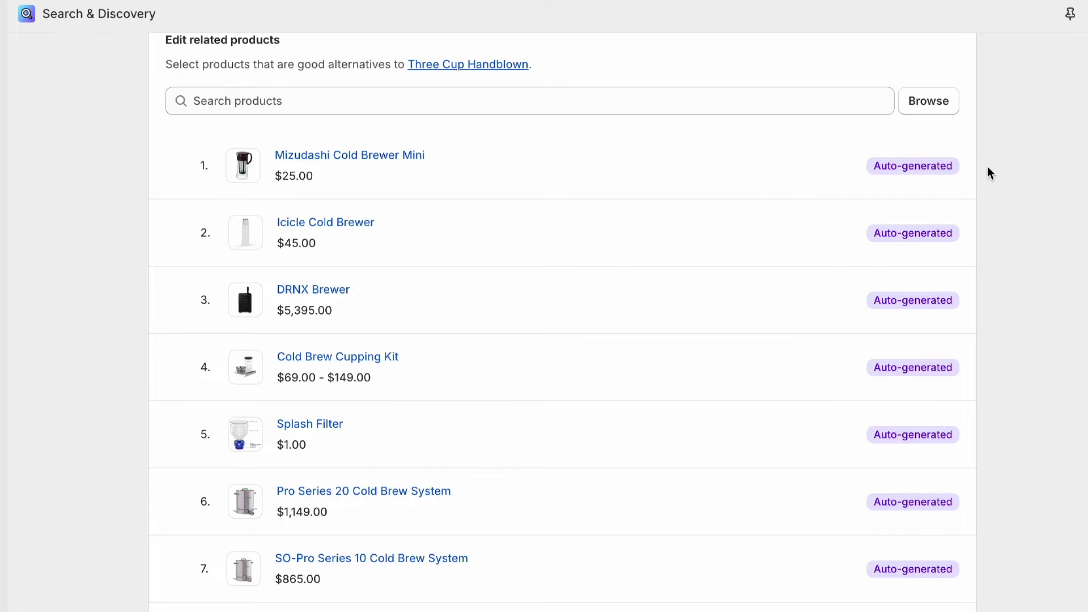
Step: Add Eight, Five and Thirteen Cup Handblown, found by searching 'handblown', as related products
scroll(989, 181, "down", 5)
scroll(987, 178, "up", 9)
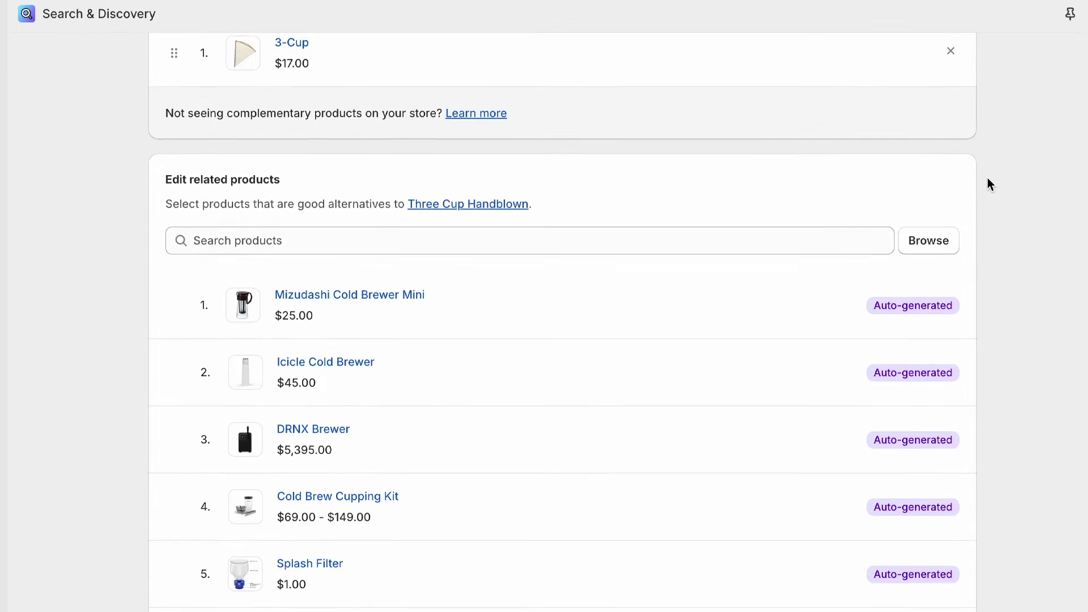
left_click(457, 312)
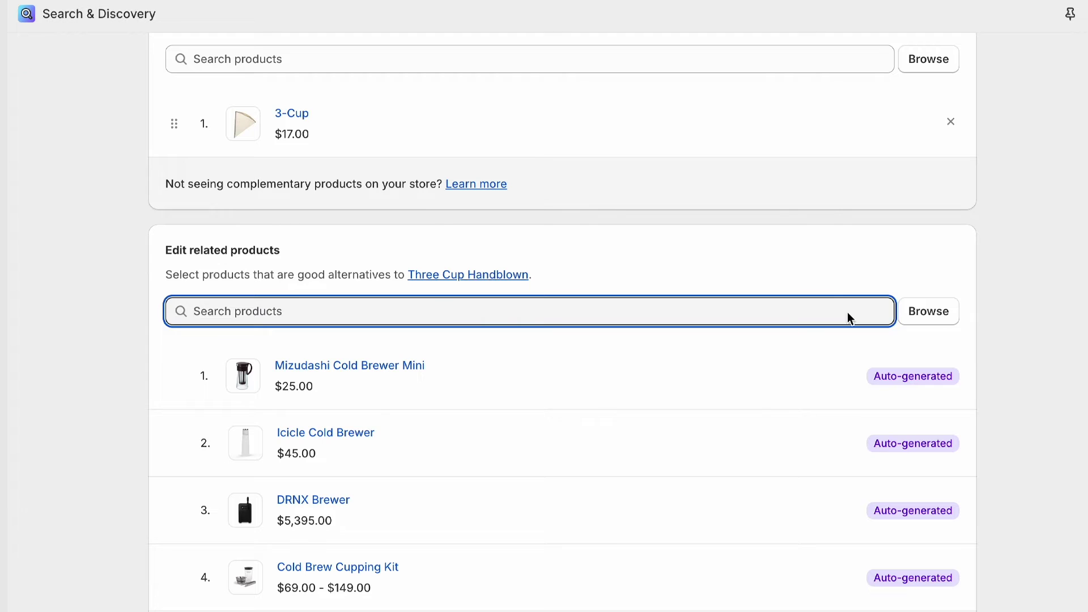
left_click(942, 318)
type("hand")
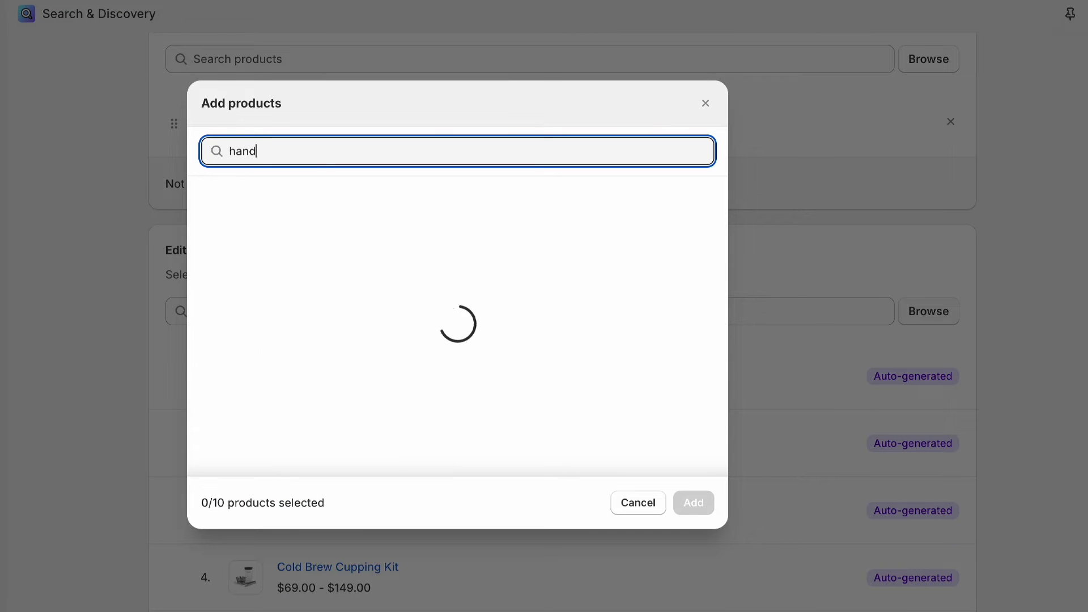
type("blown")
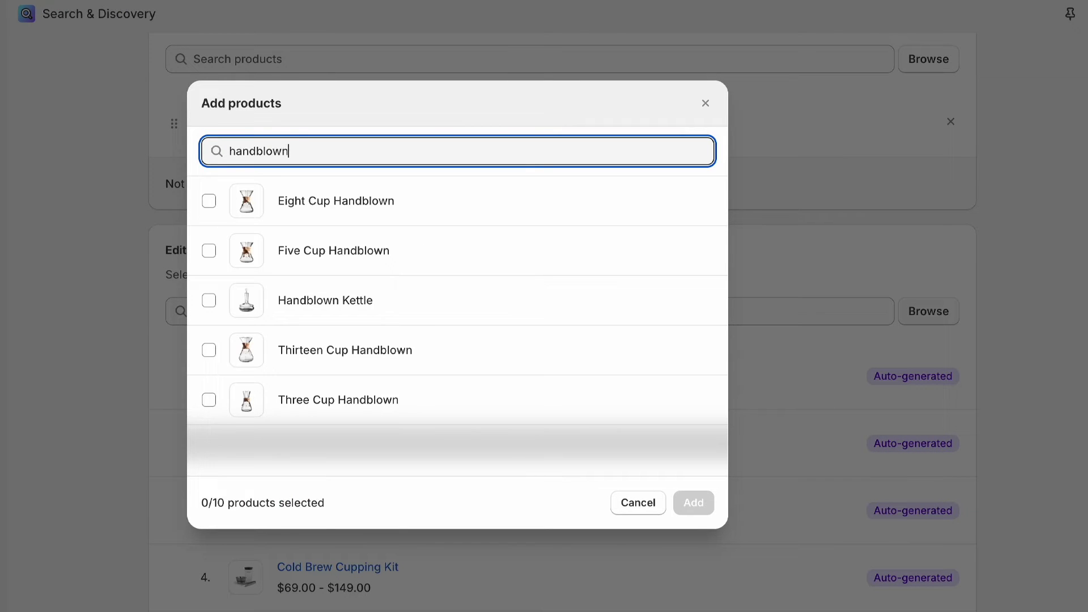
left_click(210, 202)
left_click(209, 254)
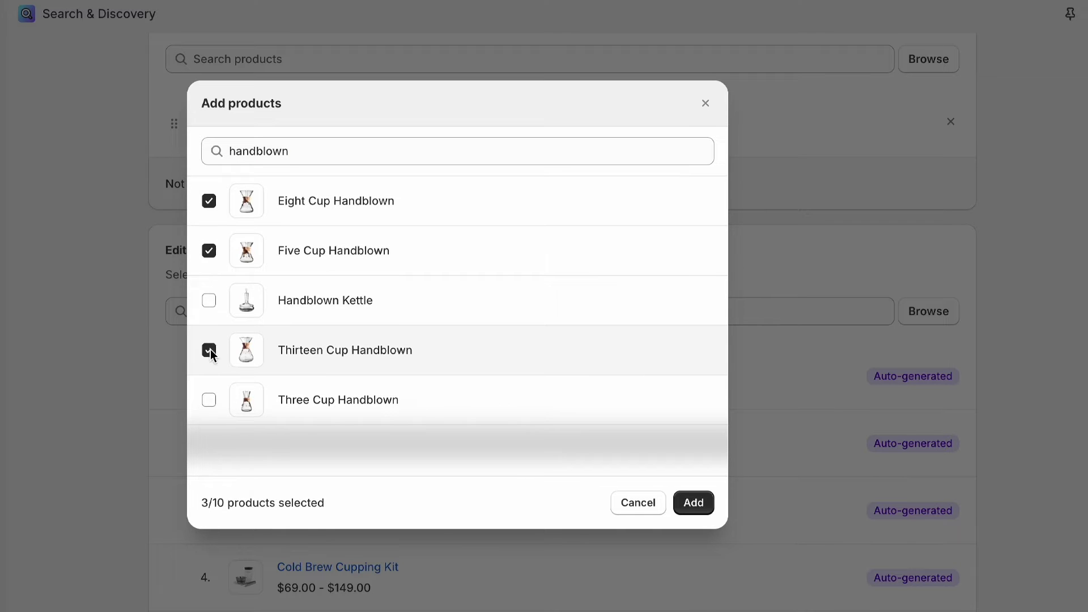
left_click(692, 502)
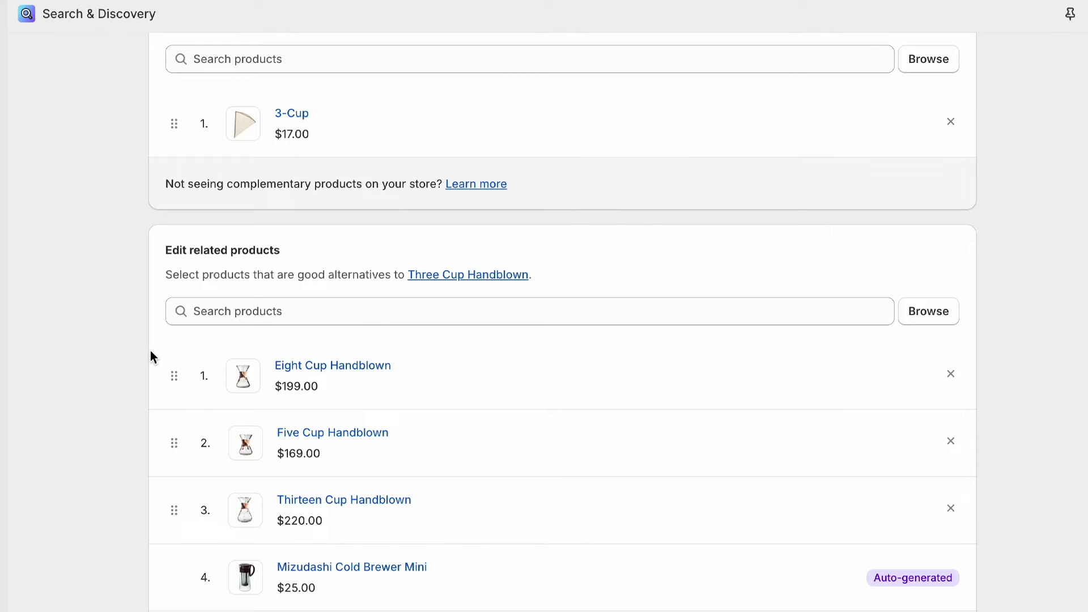
Step: Move Five Cup Handblown to the top and hide auto-generated recommendations
scroll(151, 350, "down", 3)
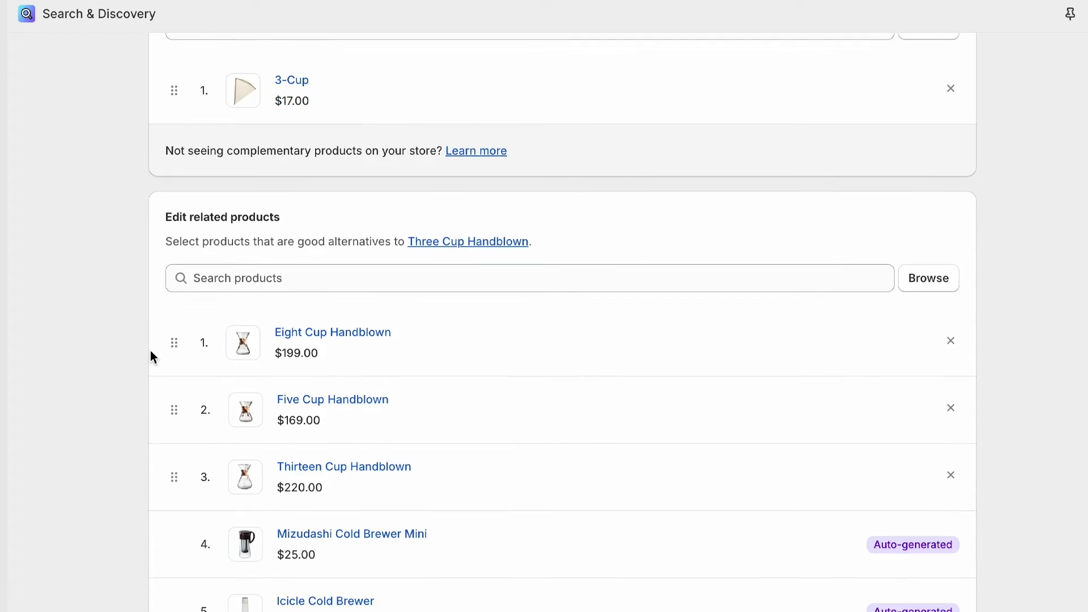
left_click_drag(178, 331, 167, 269)
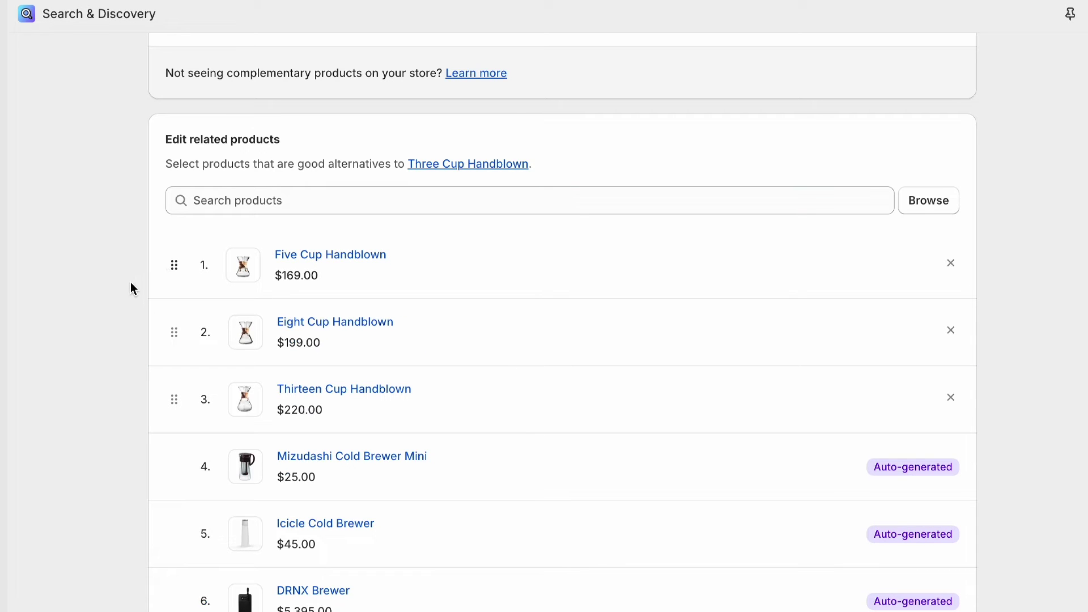
scroll(131, 284, "down", 15)
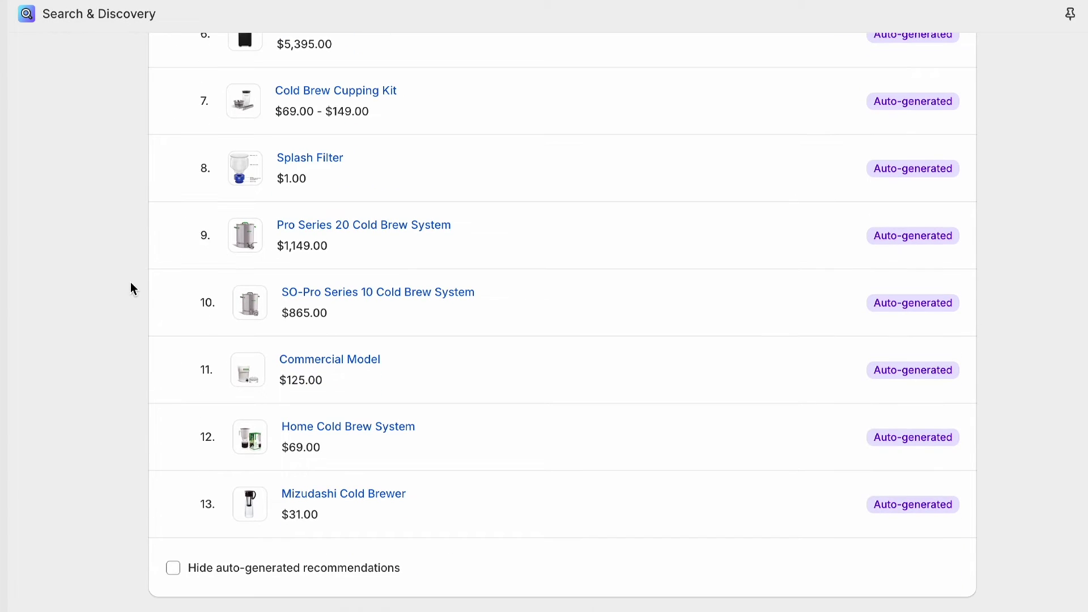
left_click(172, 571)
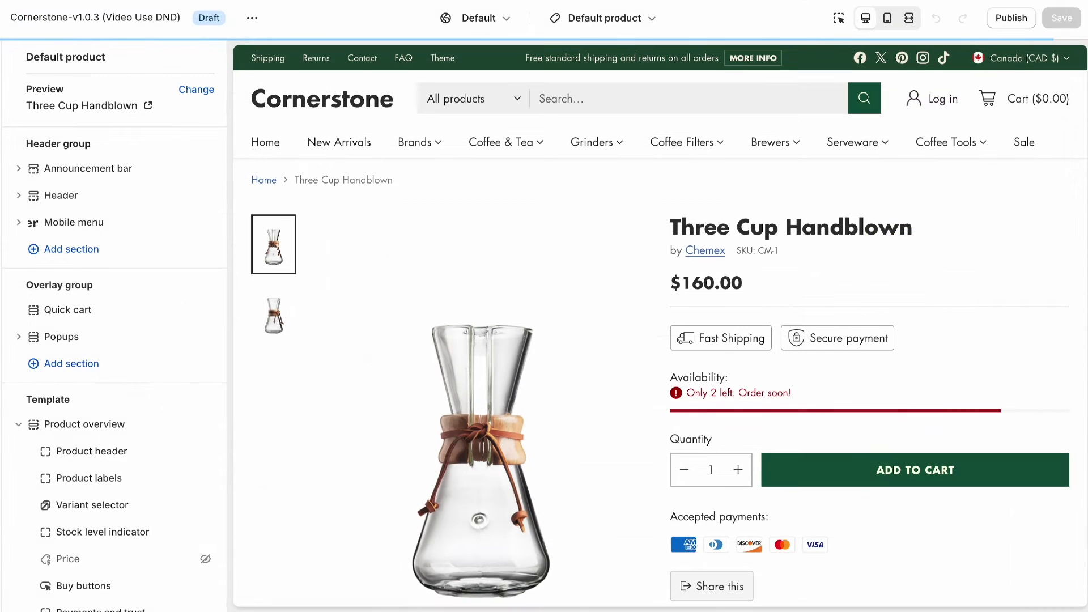
Step: In Product overview, show the Recommended products sidebar on desktop and mobile
scroll(114, 165, "down", 3)
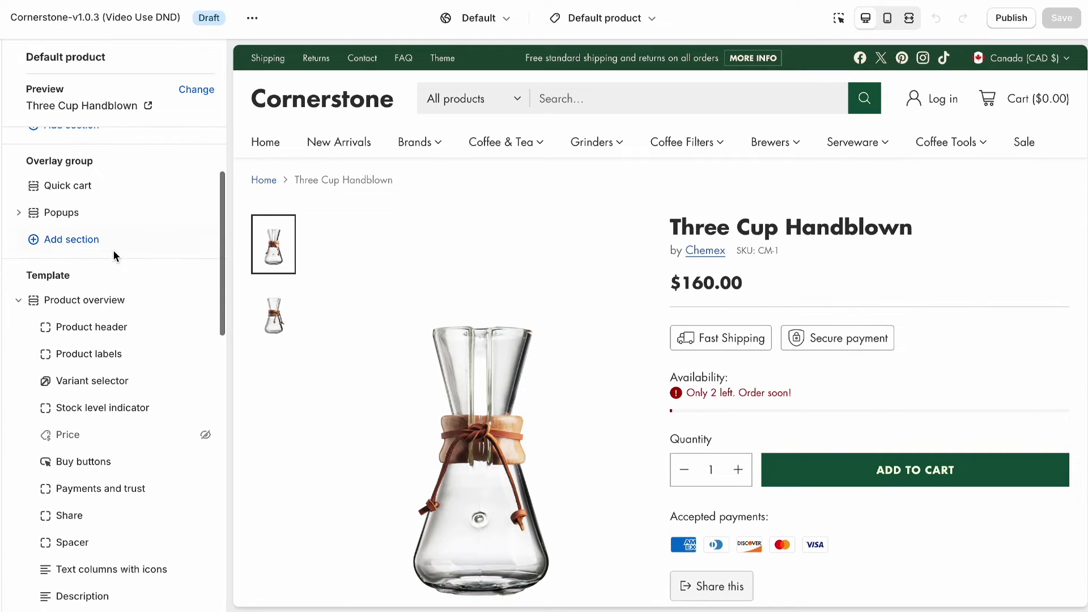
left_click(108, 298)
scroll(108, 298, "down", 10)
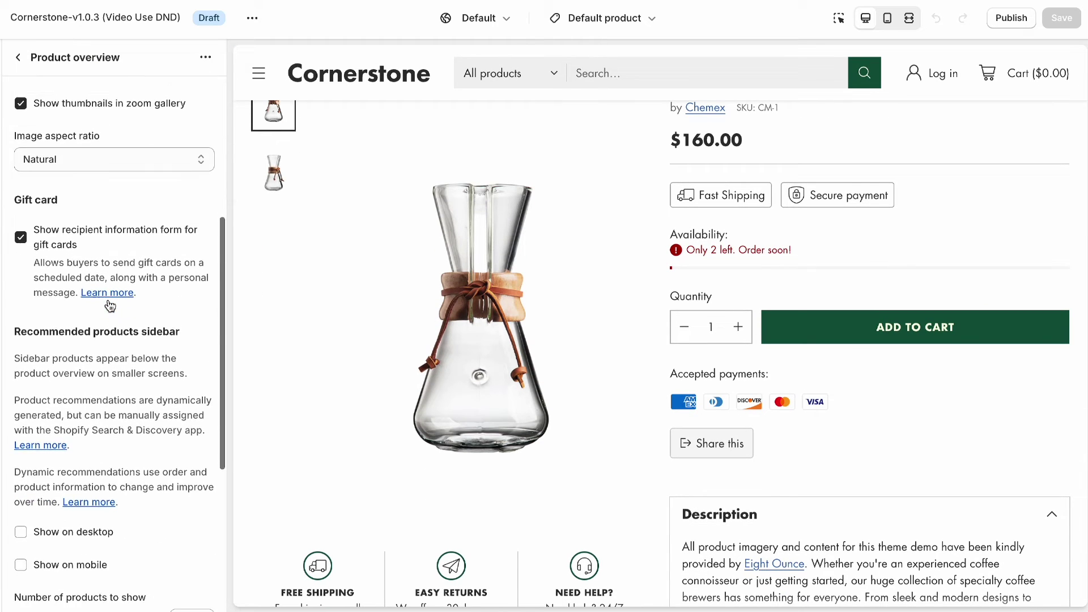
left_click(22, 269)
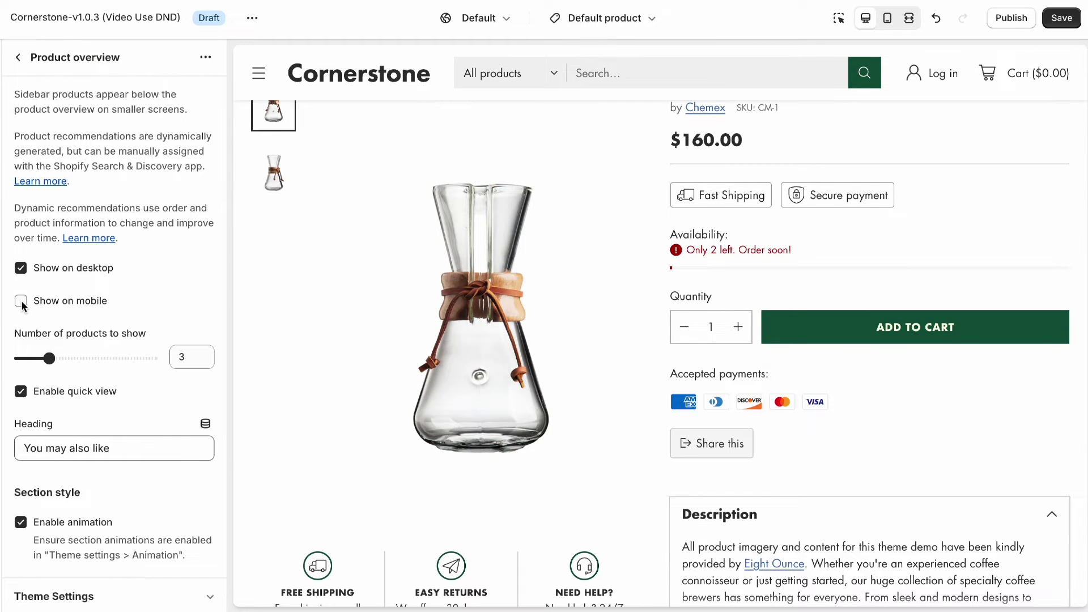
left_click(21, 301)
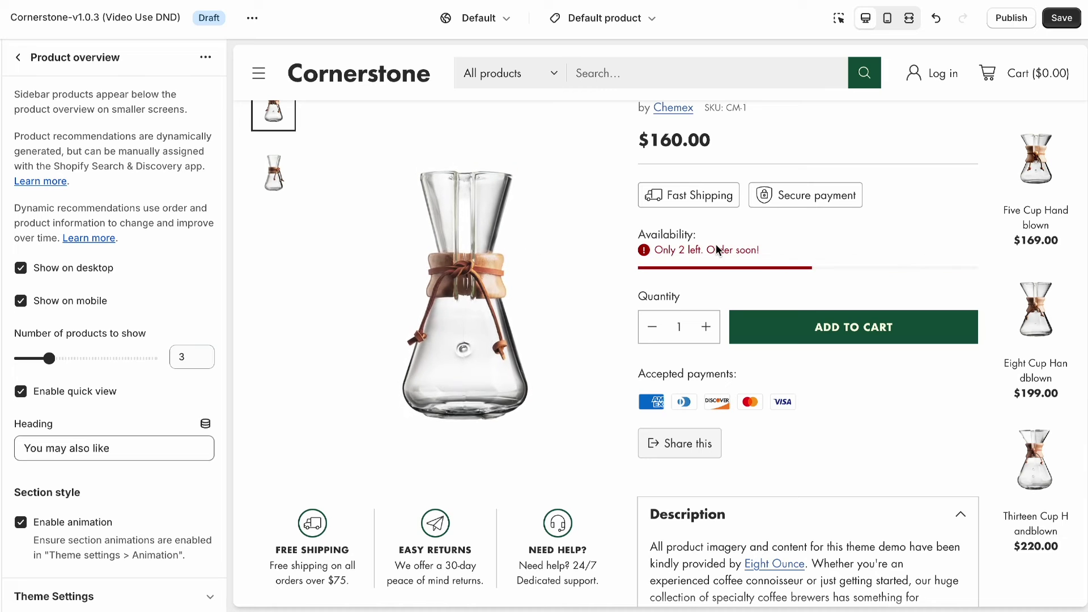
Step: Unhide the Product recommendations section and preview Thirteen Cup Handblown in quick view
mouse_move(995, 169)
mouse_move(1026, 436)
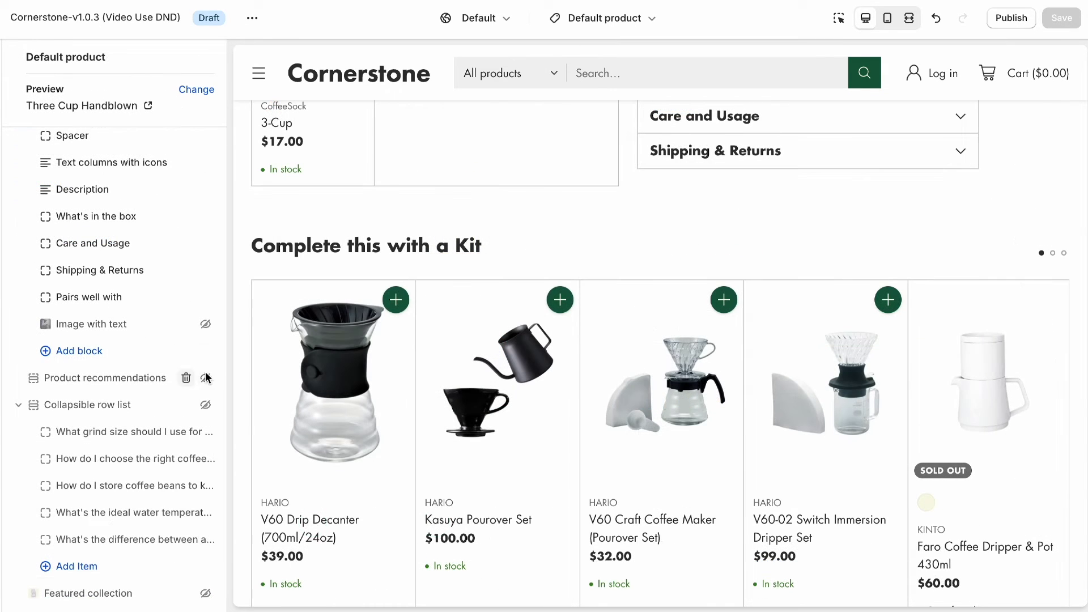
left_click(206, 378)
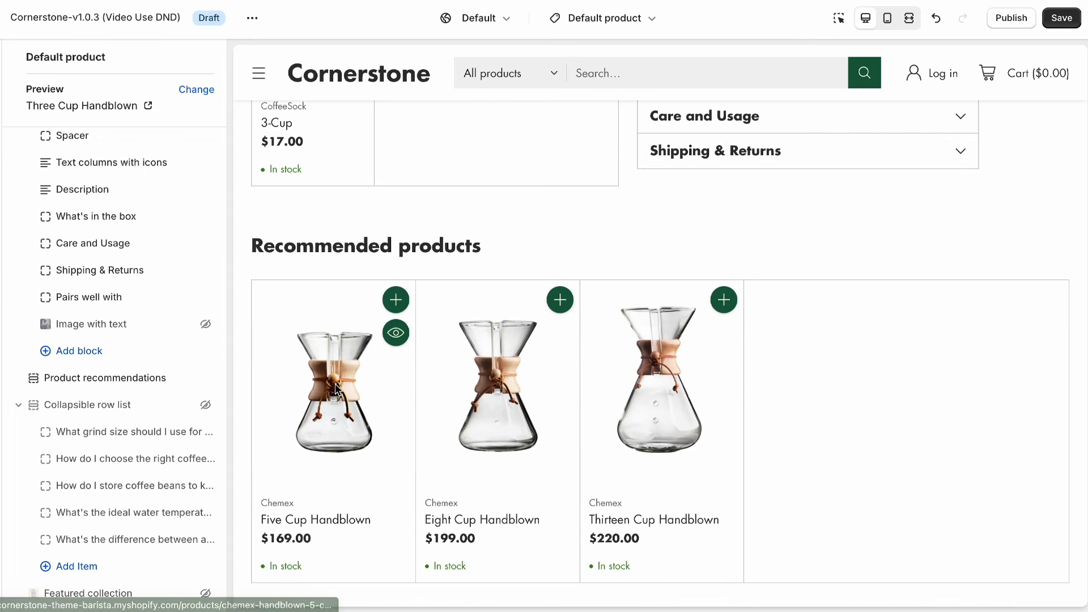
scroll(336, 390, "down", 1)
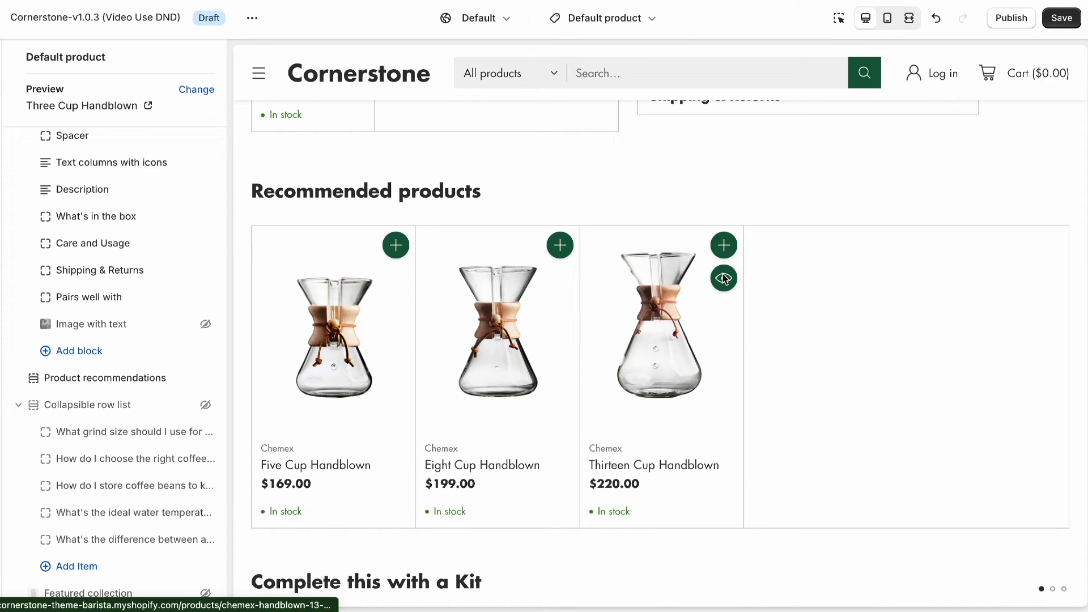
left_click(724, 279)
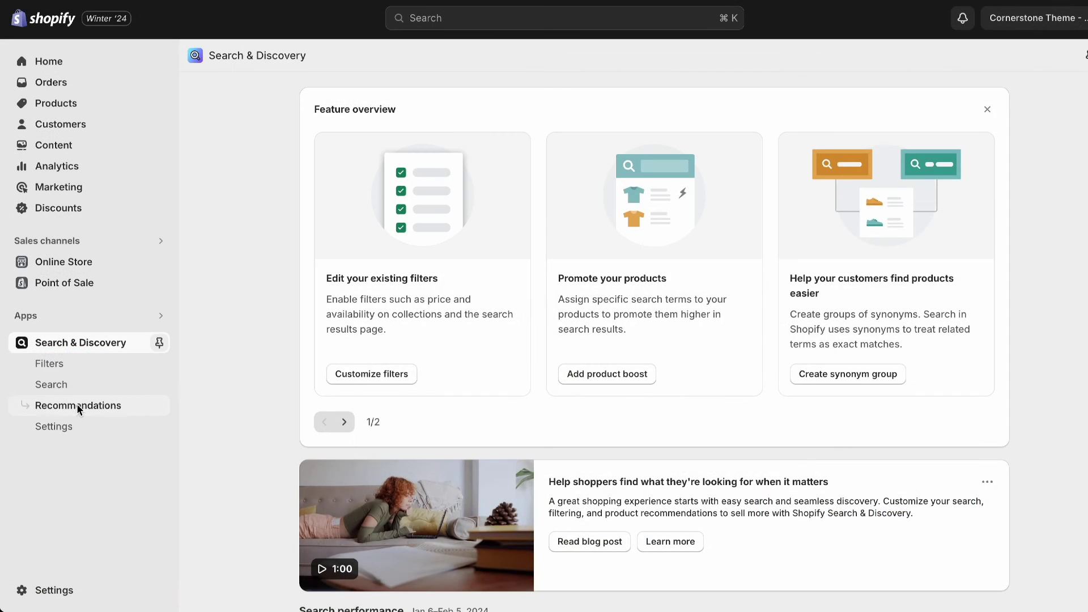
left_click(77, 403)
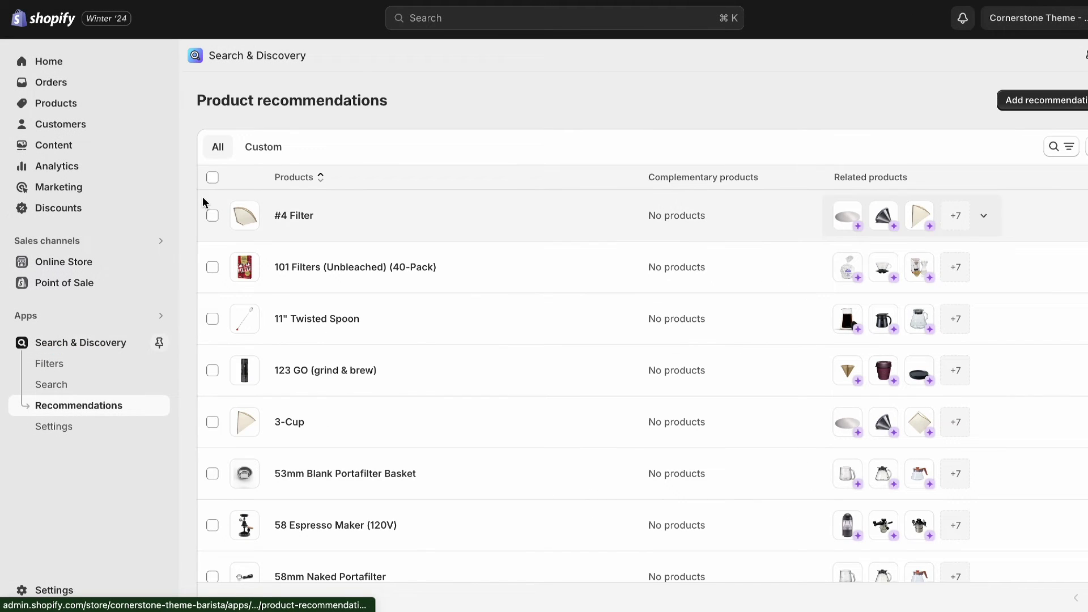
Step: Filter recommendations by 'handblown' and select the Eight, Five, Thirteen and Three Cup Handblown products
left_click(1051, 146)
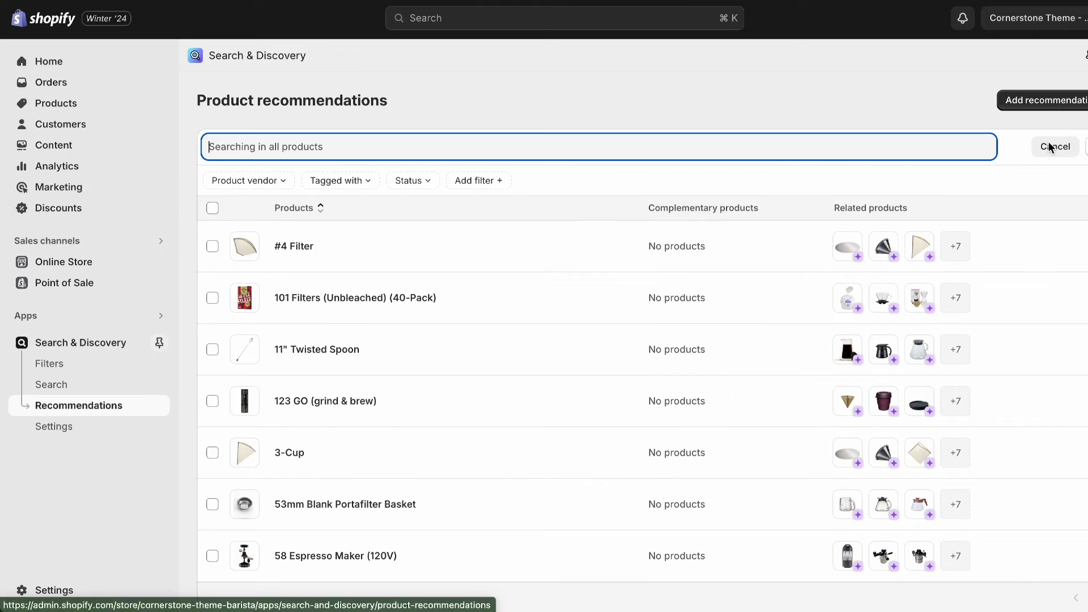
type("handblown")
left_click(679, 85)
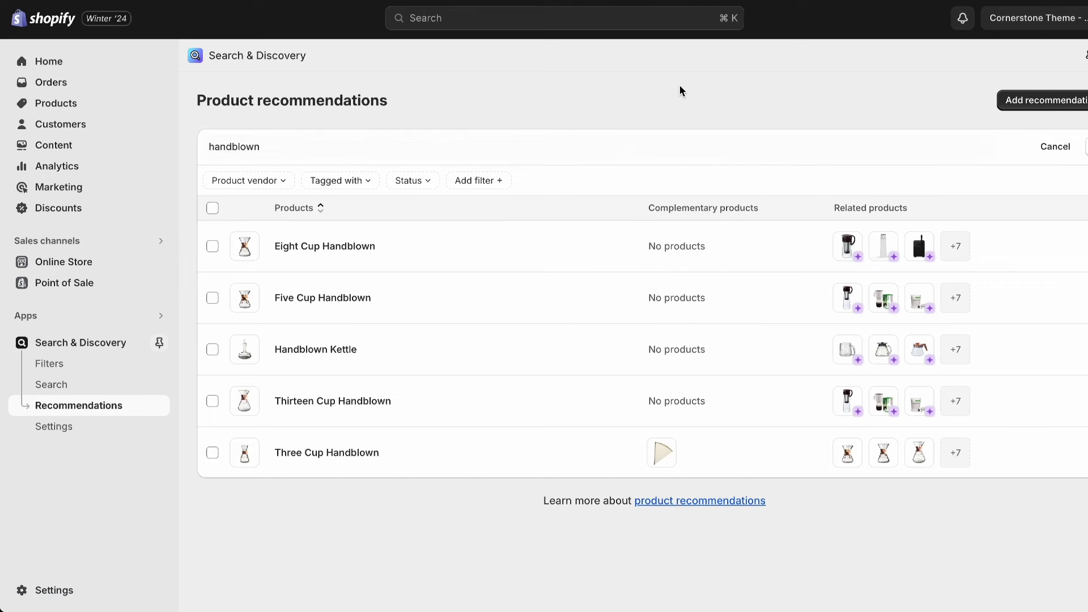
left_click(213, 246)
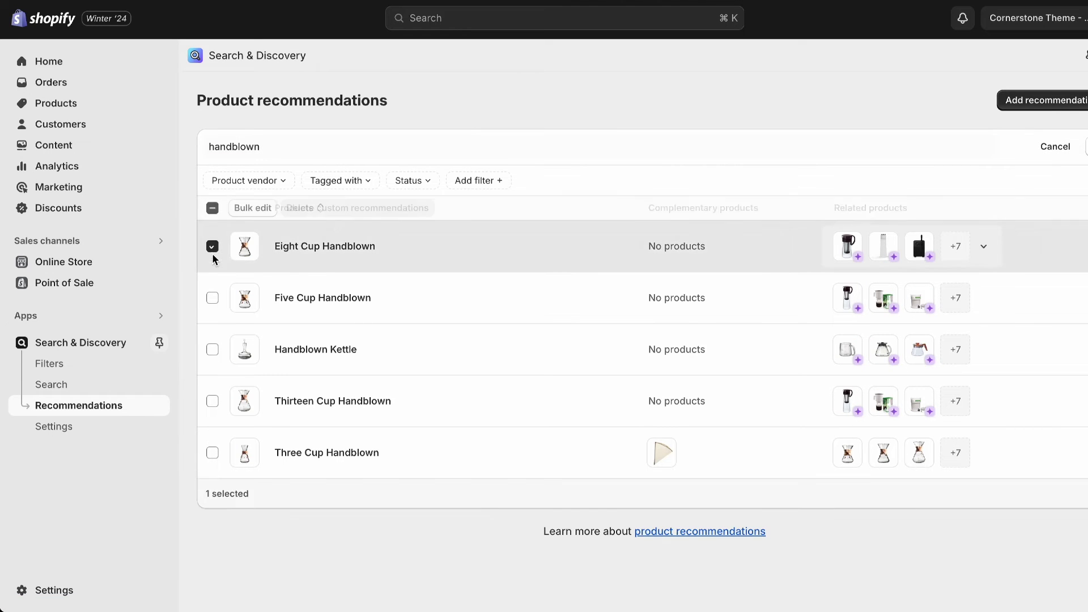
left_click(212, 297)
left_click(213, 401)
left_click(213, 452)
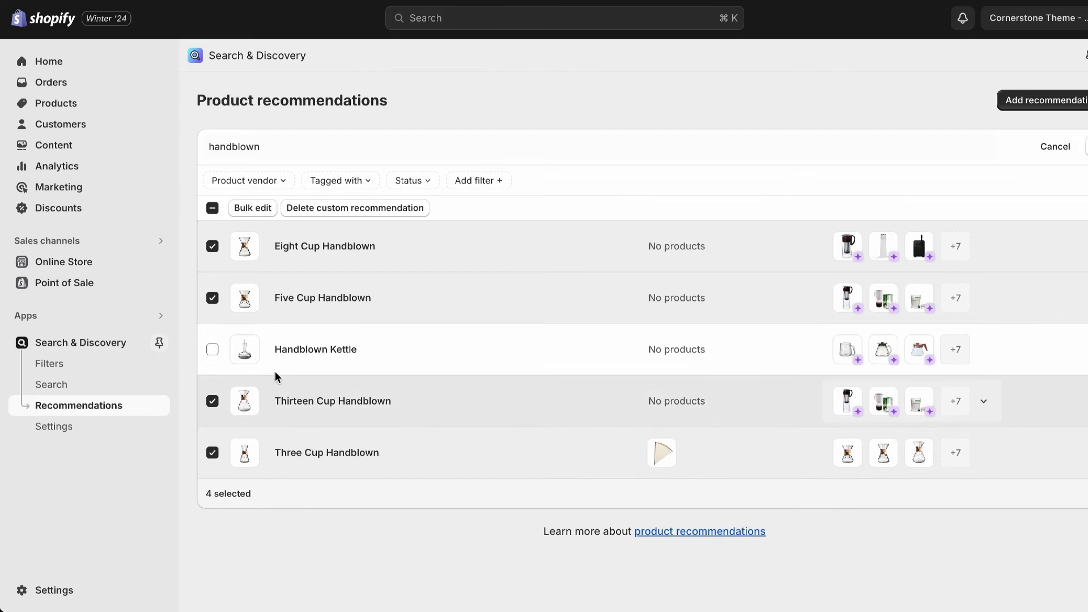
left_click(249, 209)
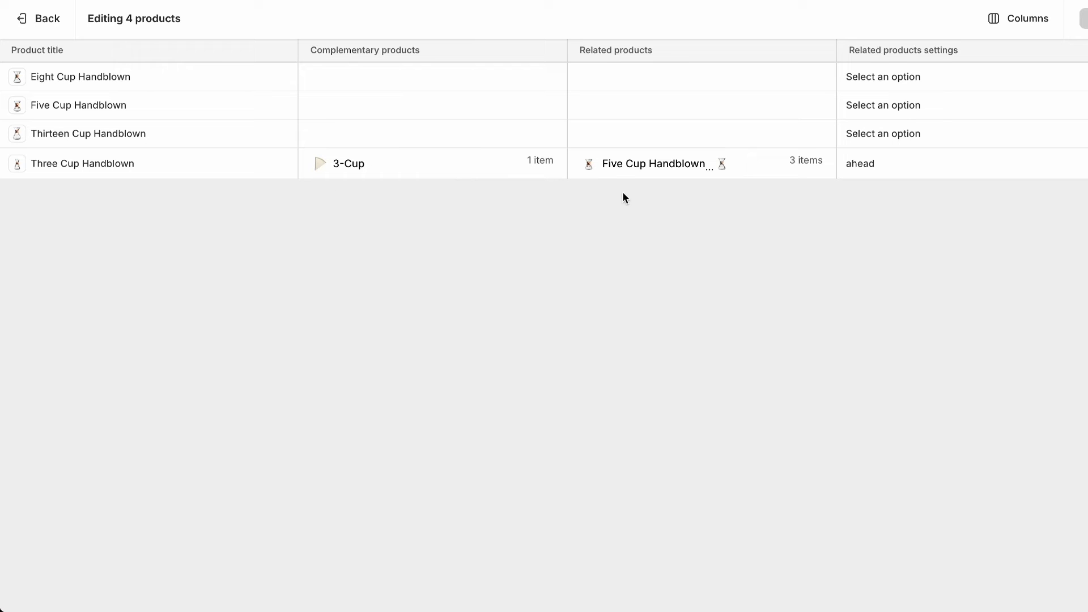
Step: Inspect Three Cup Handblown's complementary and related products, then start choosing Eight Cup's complementary products
left_click(464, 170)
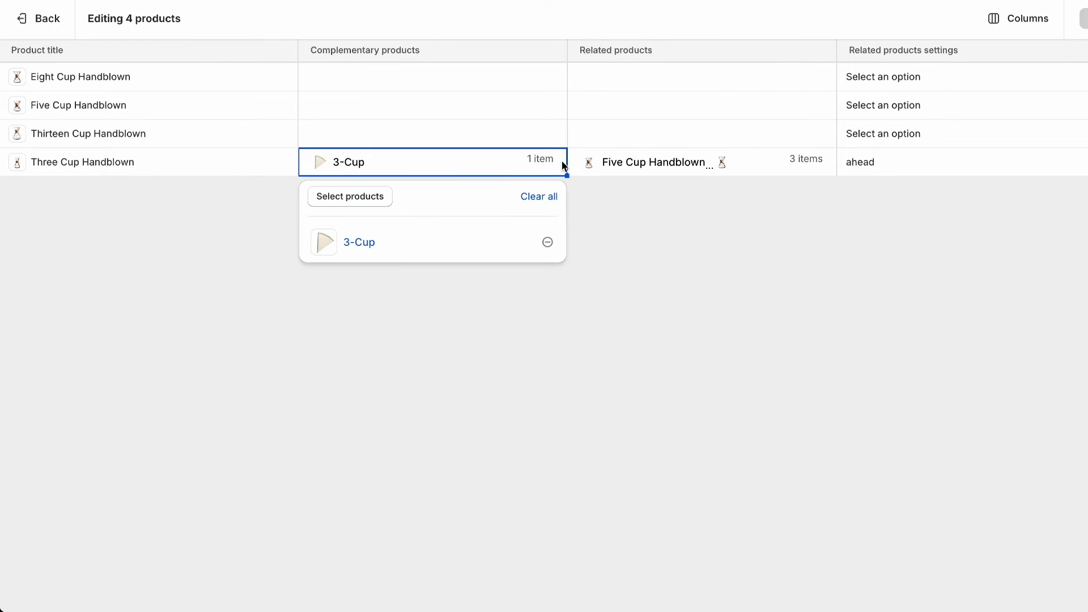
left_click(741, 165)
left_click(500, 253)
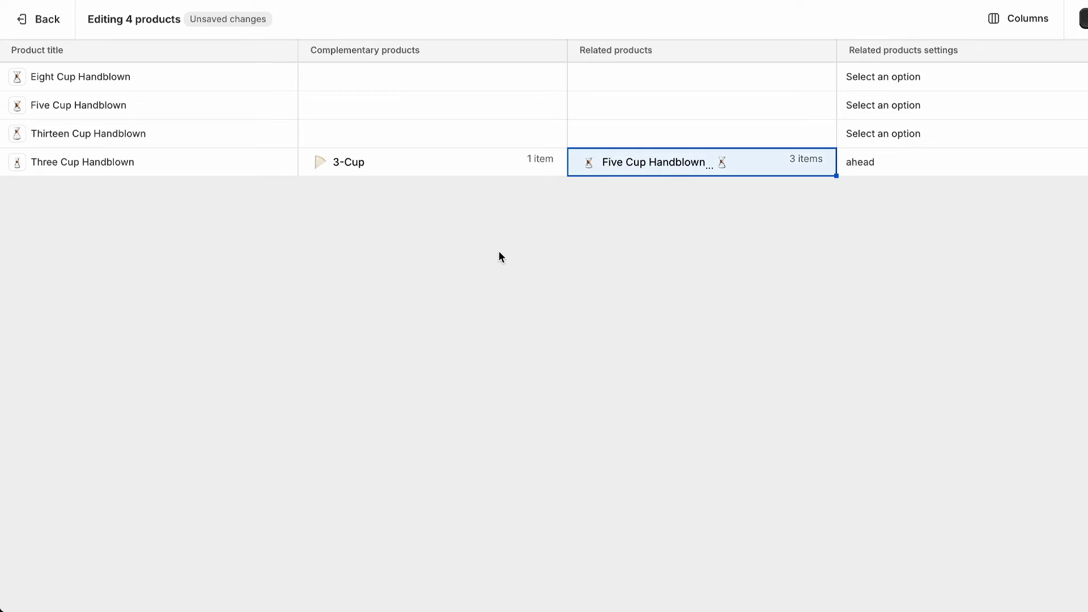
left_click(423, 73)
left_click(423, 73)
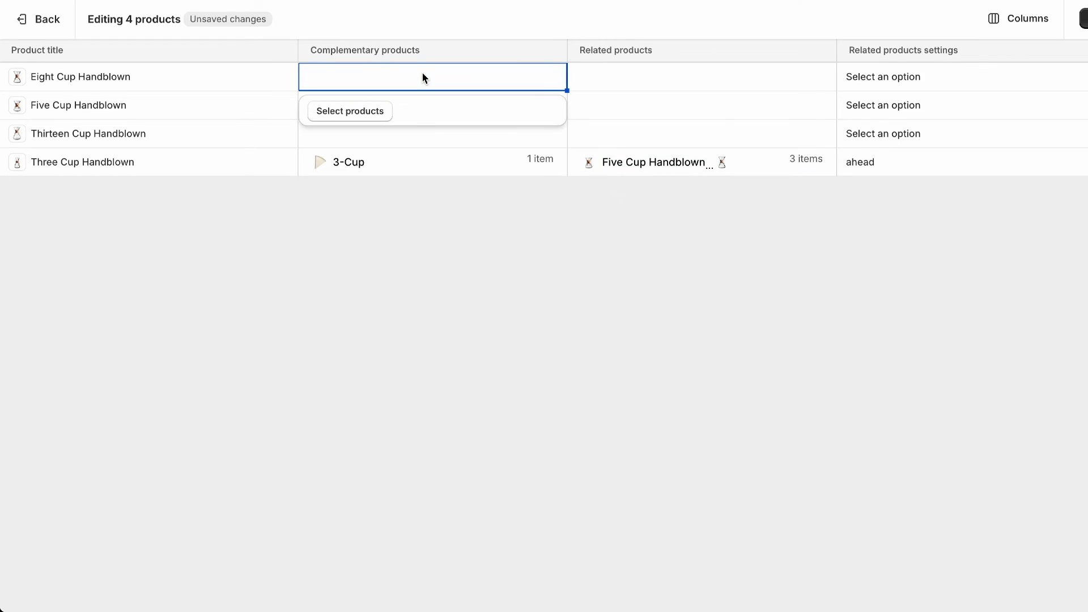